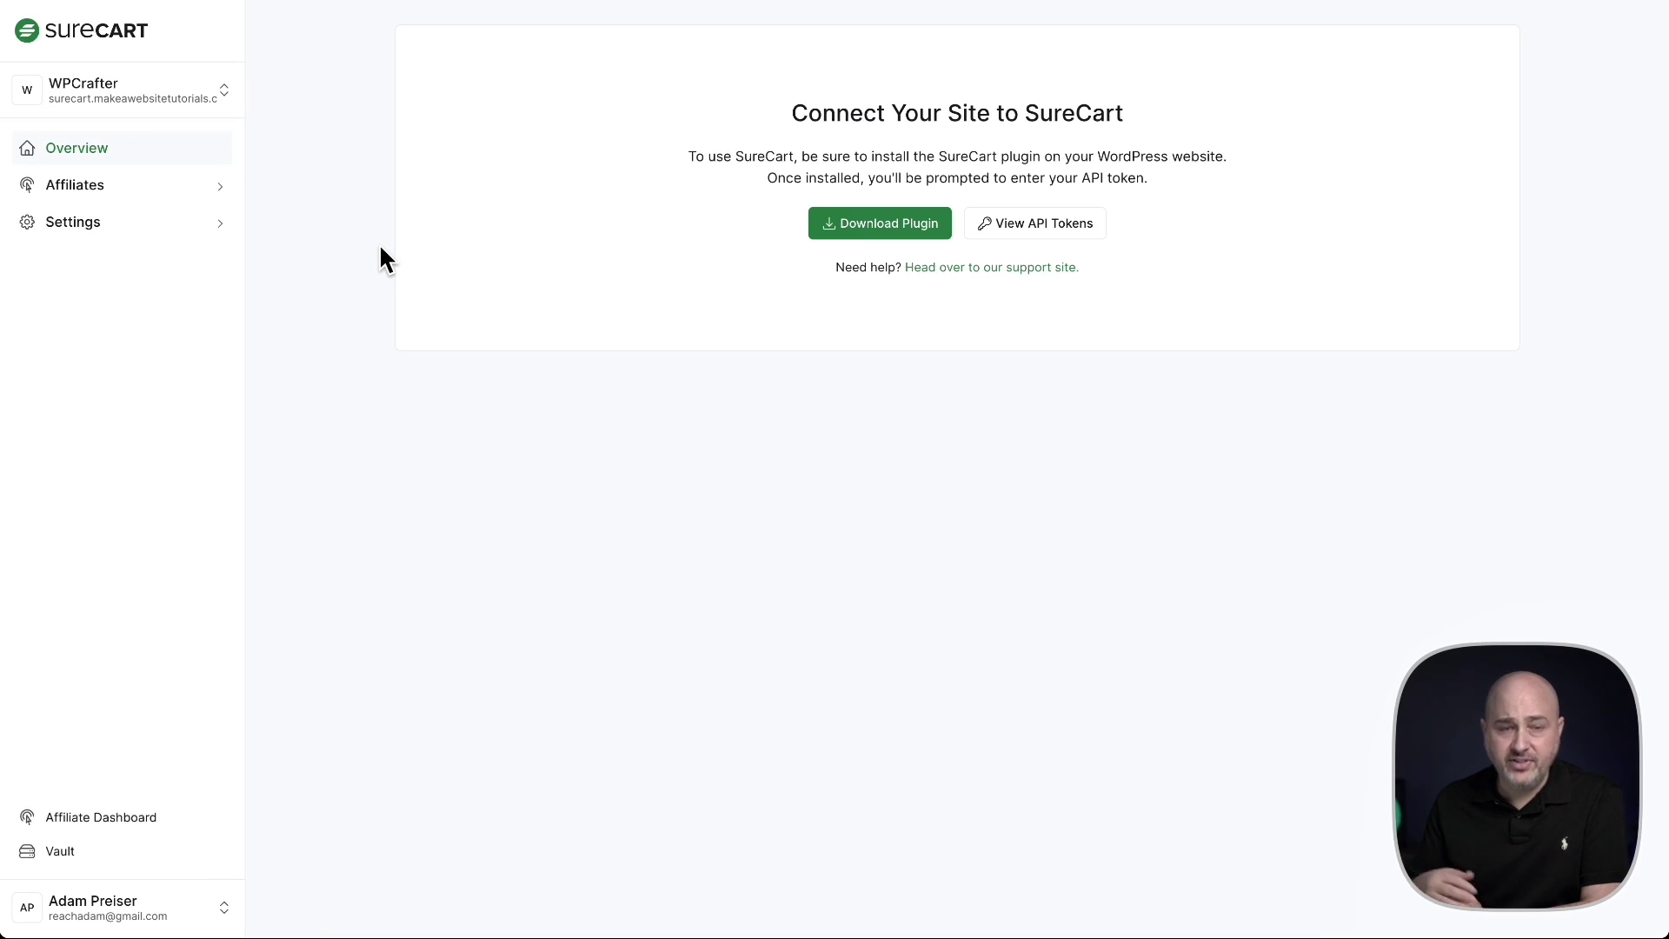
Open Affiliate Settings from the Settings sidebar to show the signup and referral tracking options
click(117, 228)
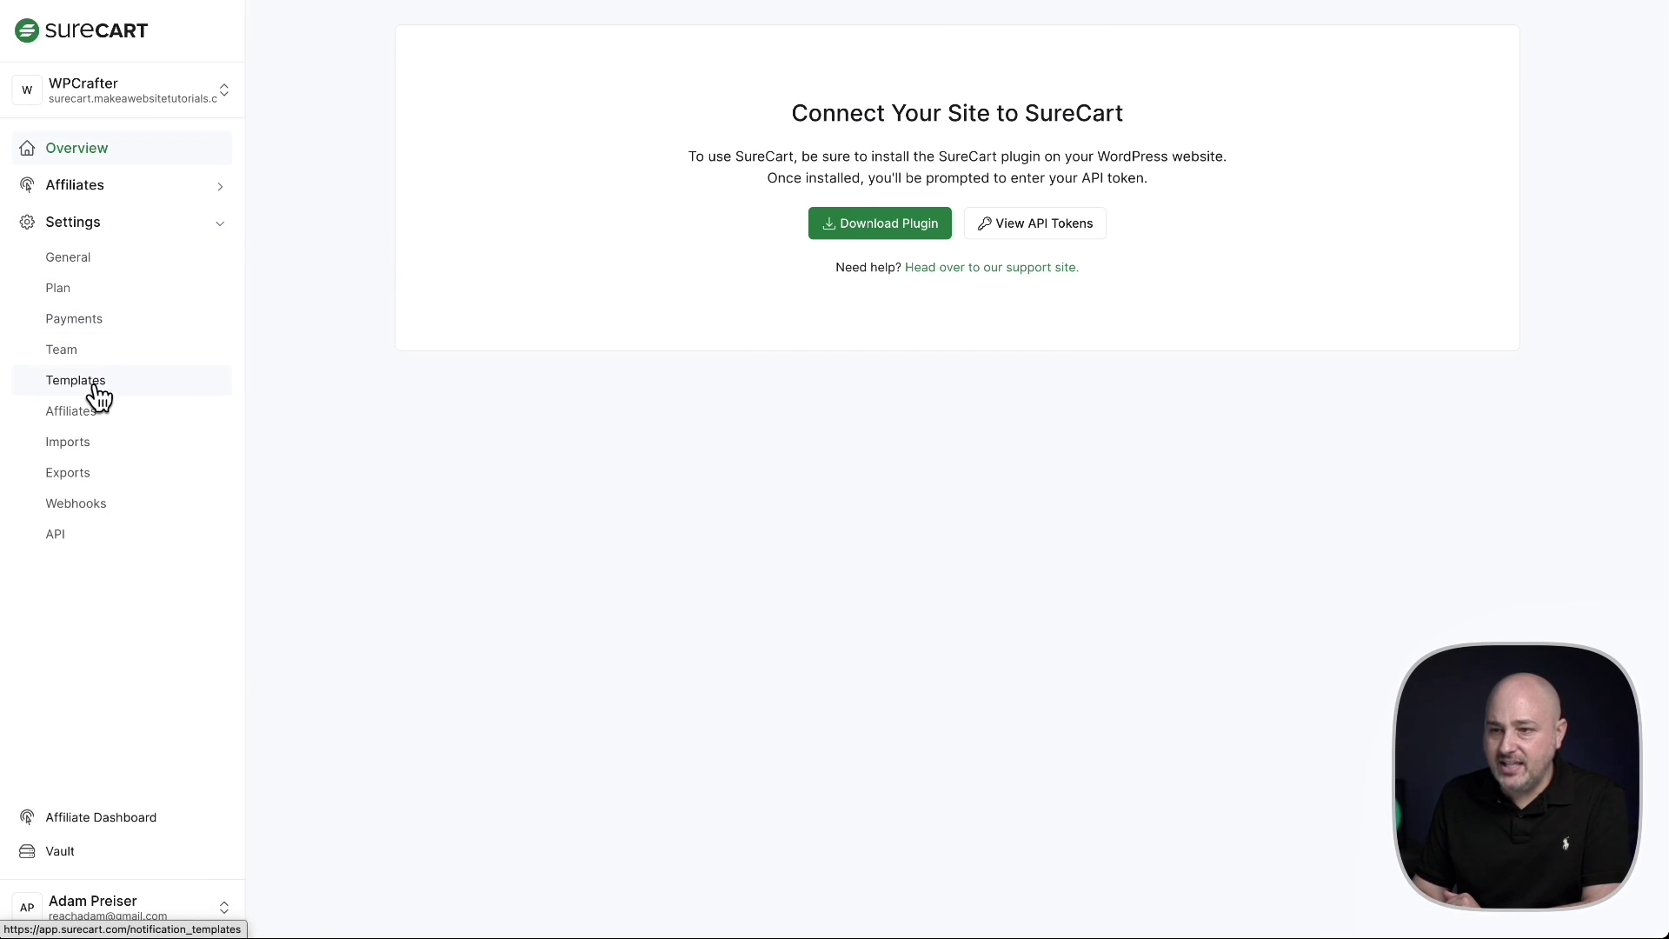
click(106, 427)
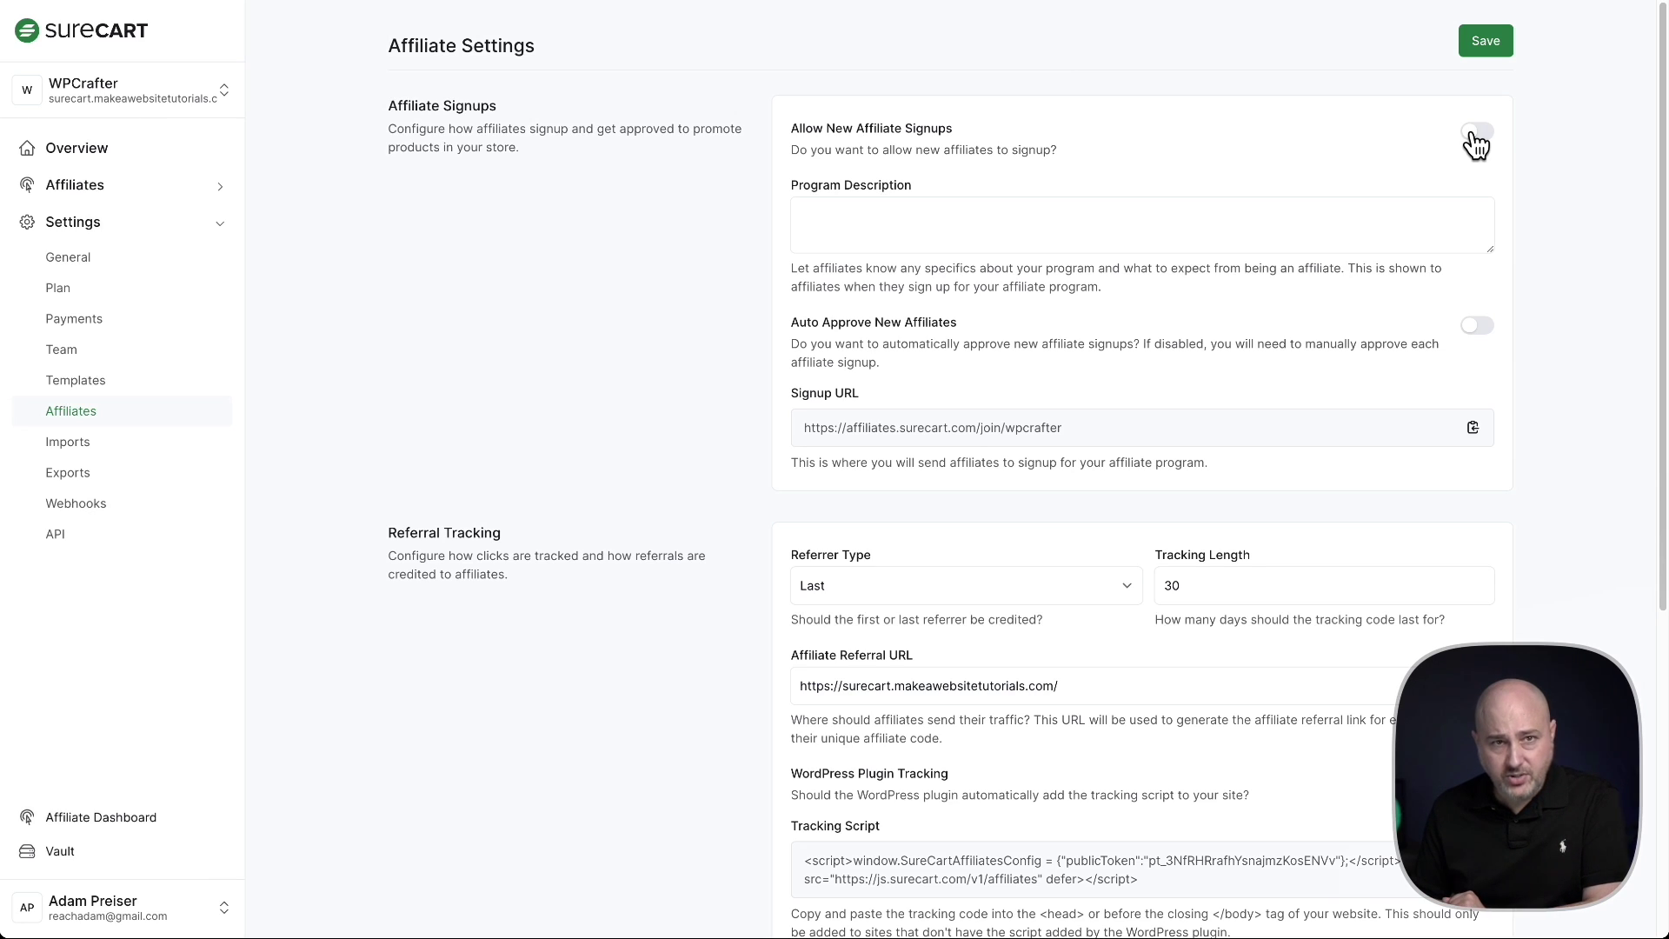
Turn on Allow New Affiliate Signups and paste 'Earn 15% on all sales you refer.' as the description
click(1476, 135)
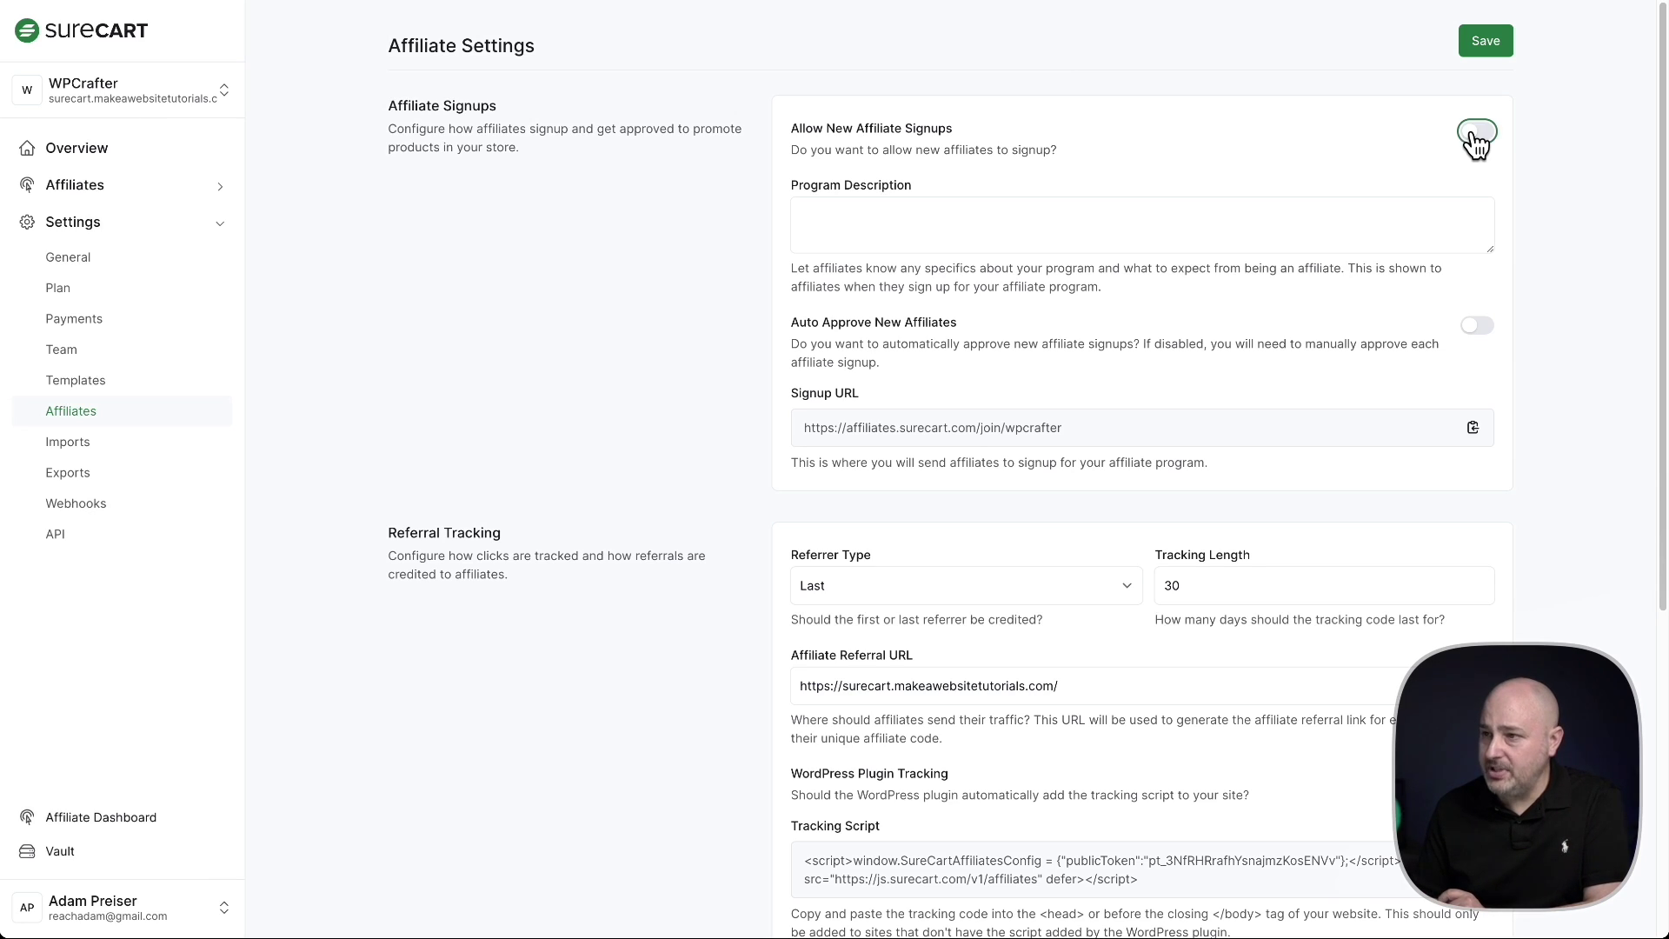
click(994, 228)
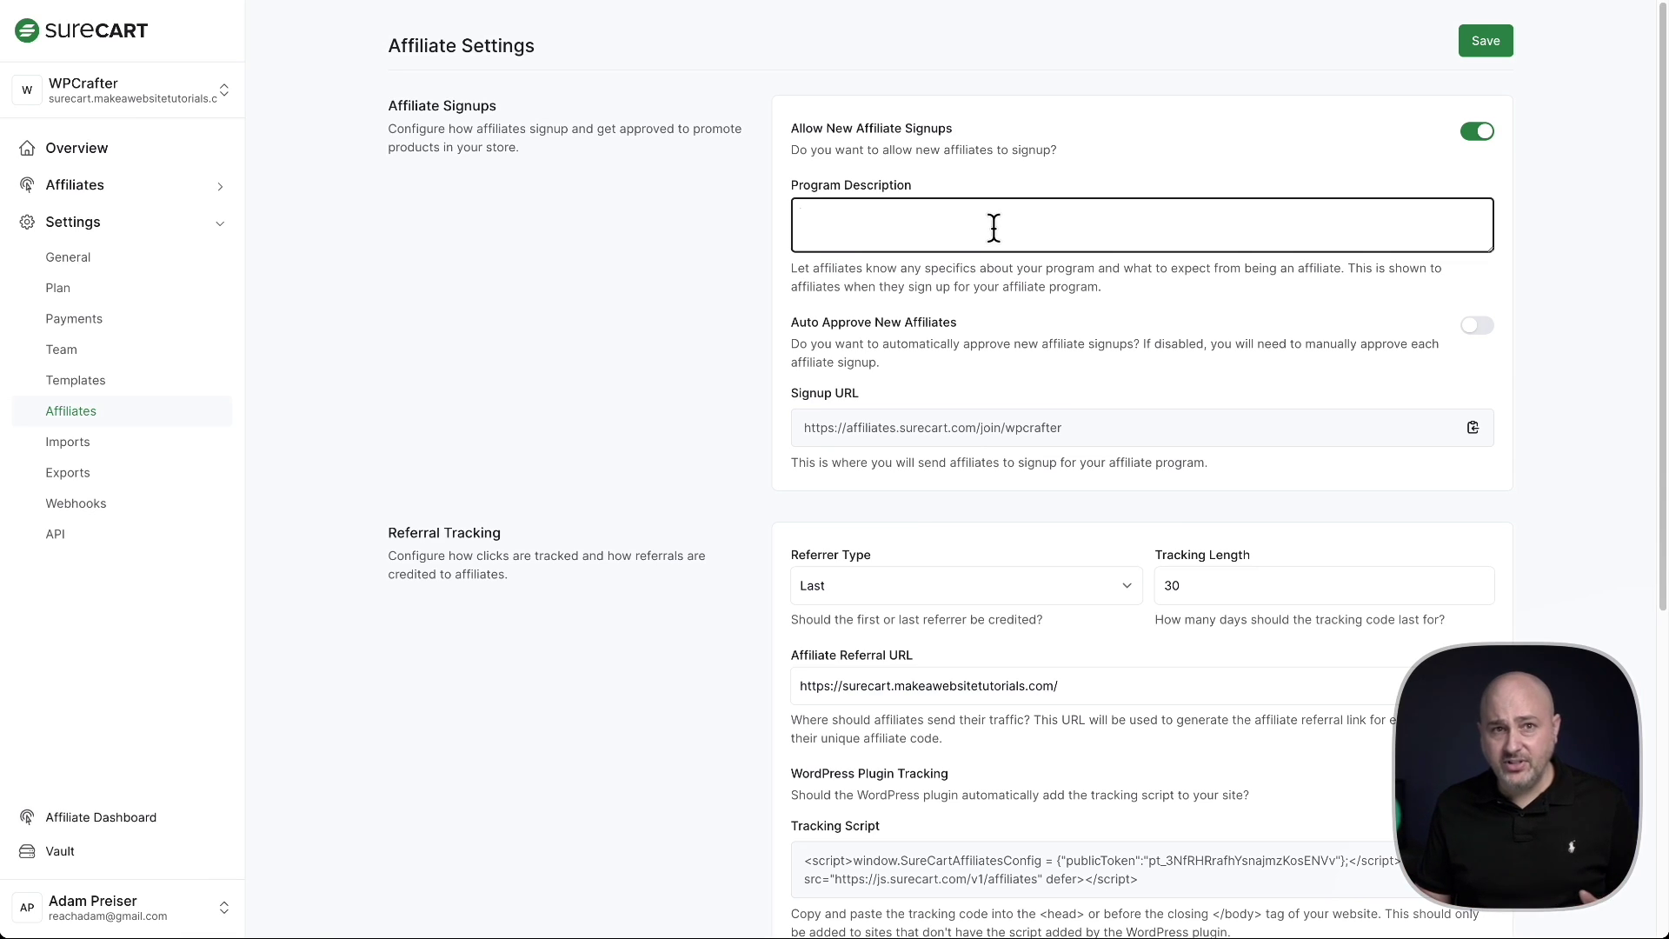
text(Earn 15% on all sales you refer.)
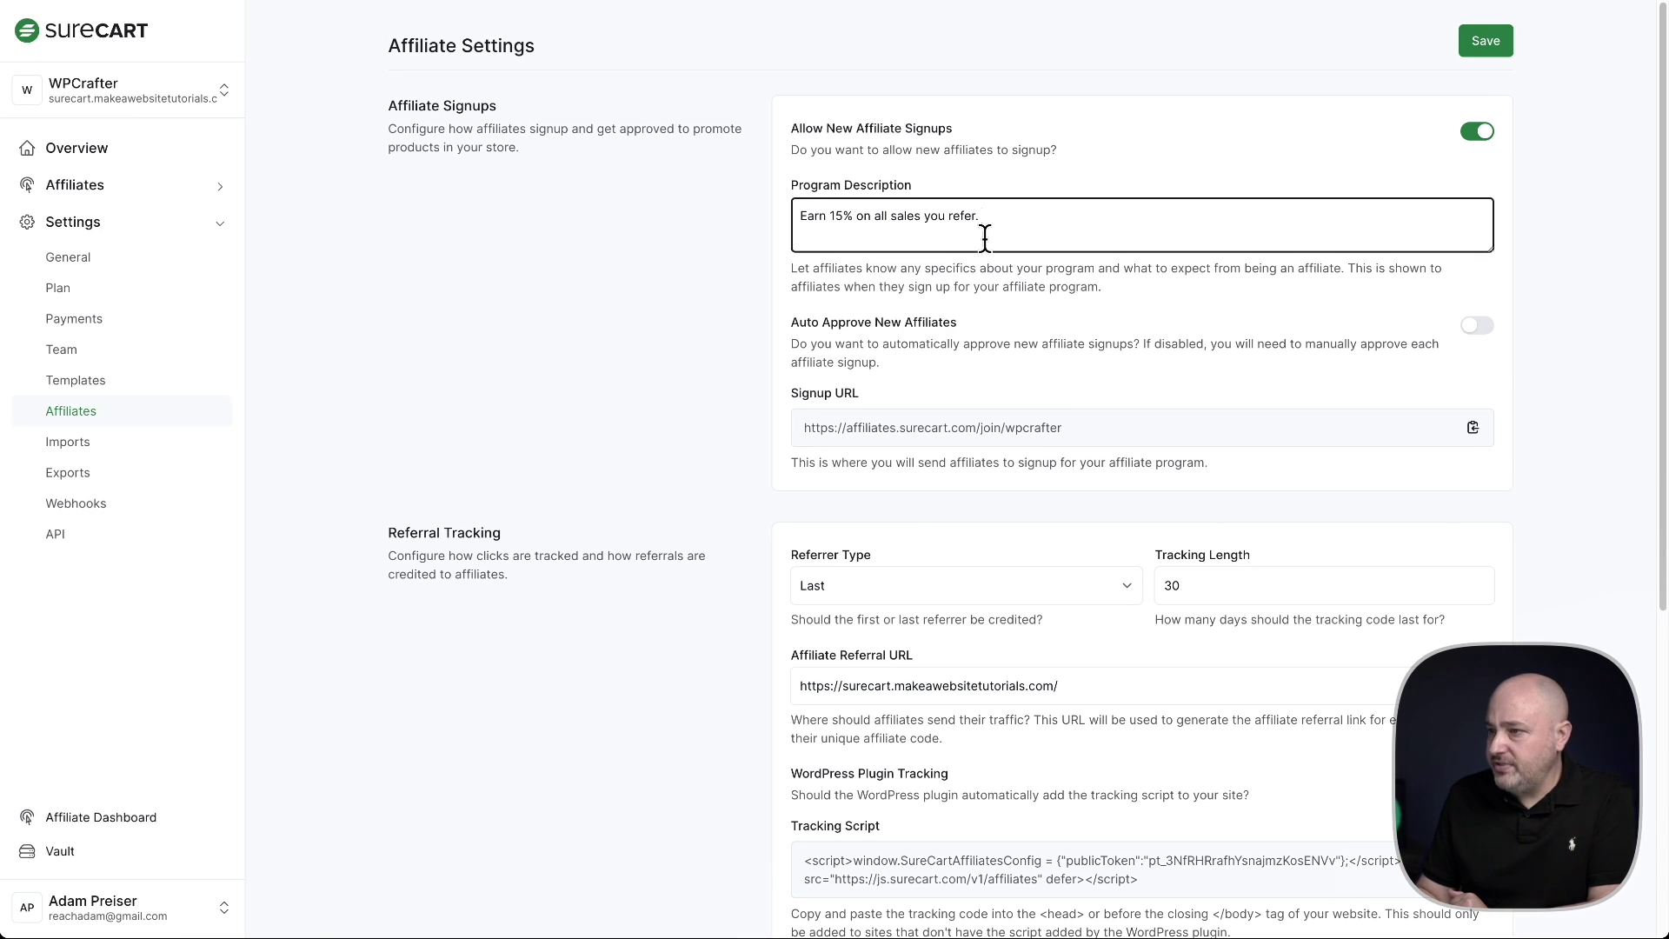
Scroll past the description help text and copy the affiliate Signup URL
click(751, 289)
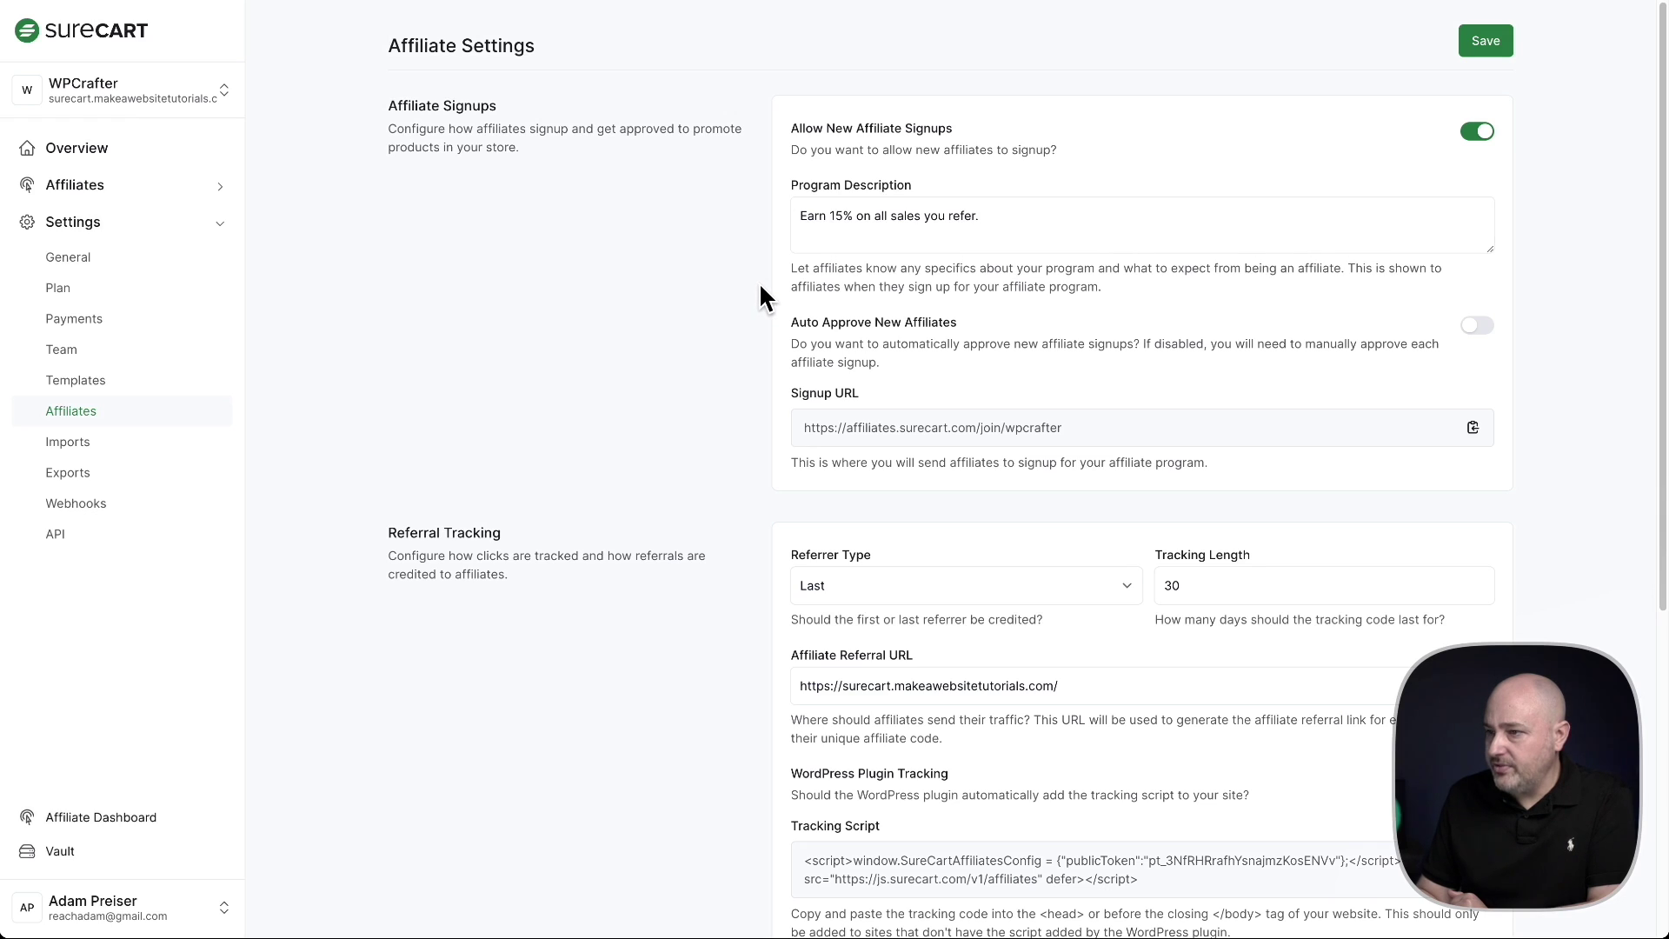
scroll(759, 282, down, 1)
drag(797, 257, 1136, 272)
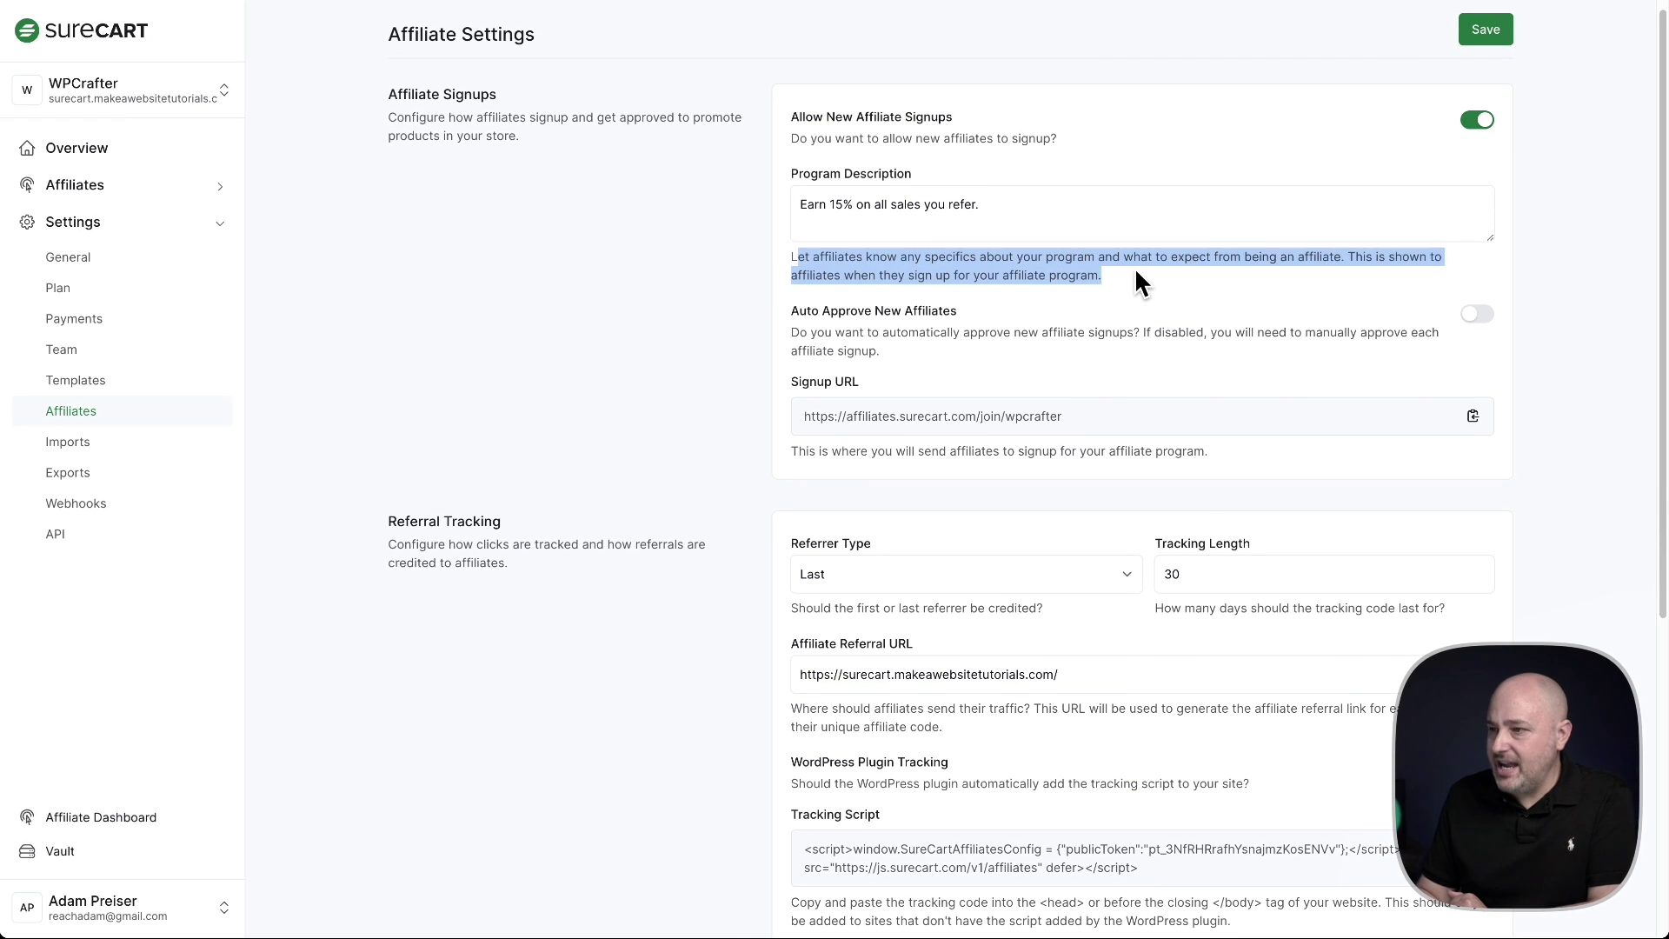
click(1139, 274)
scroll(1129, 268, down, 2)
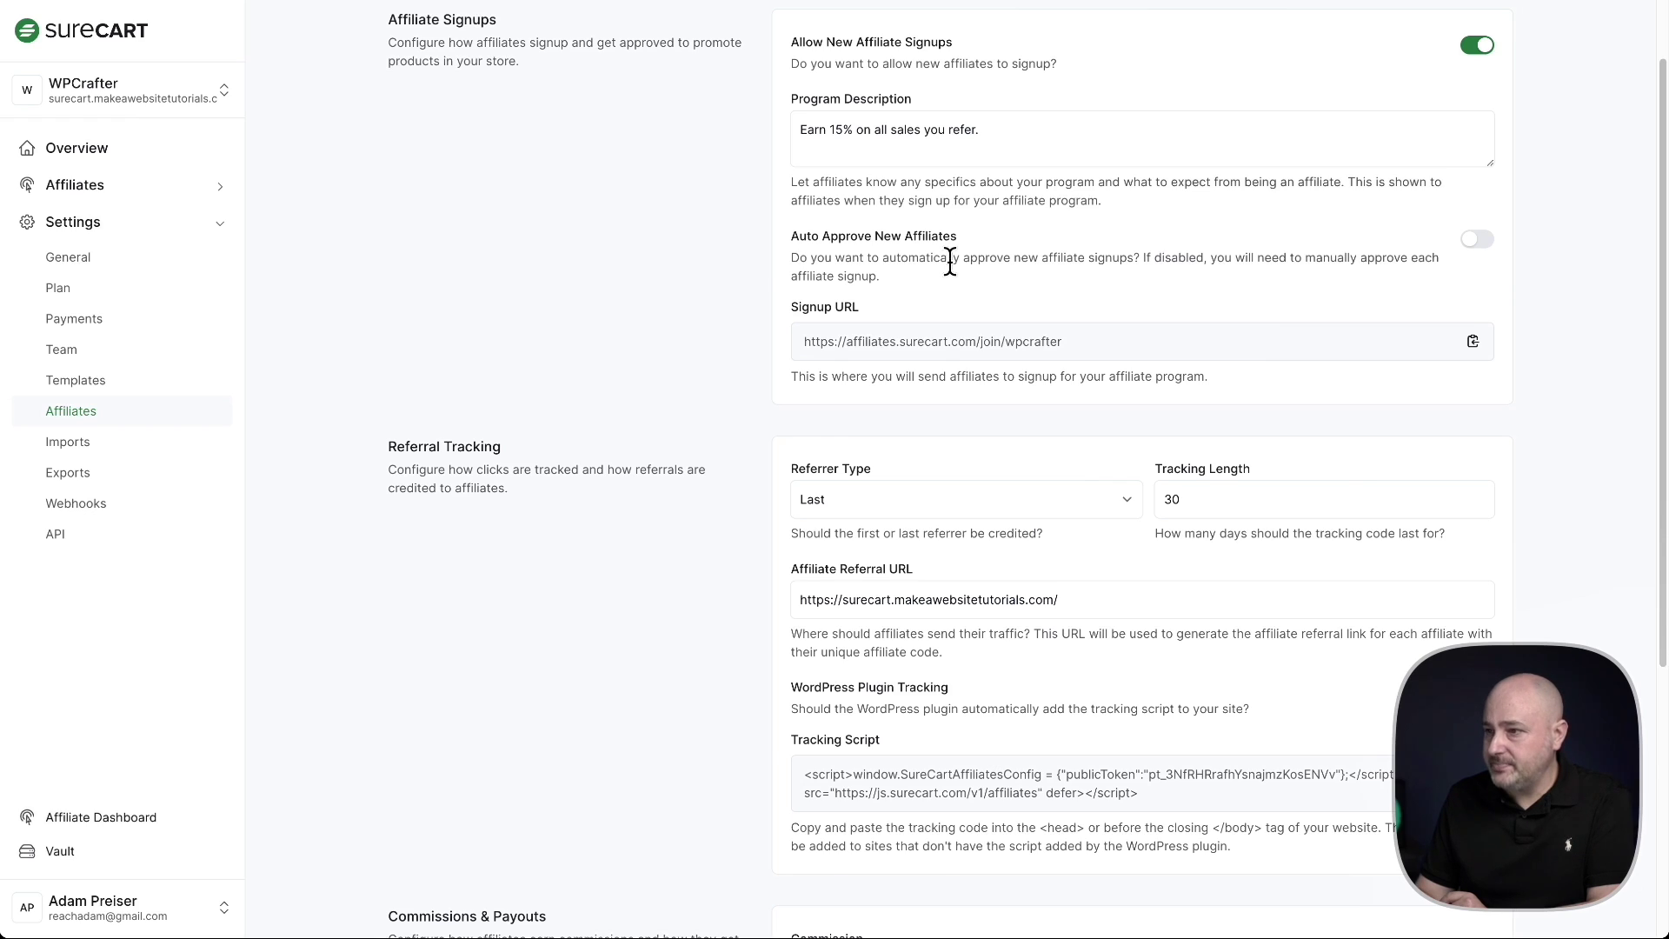
scroll(950, 262, down, 2)
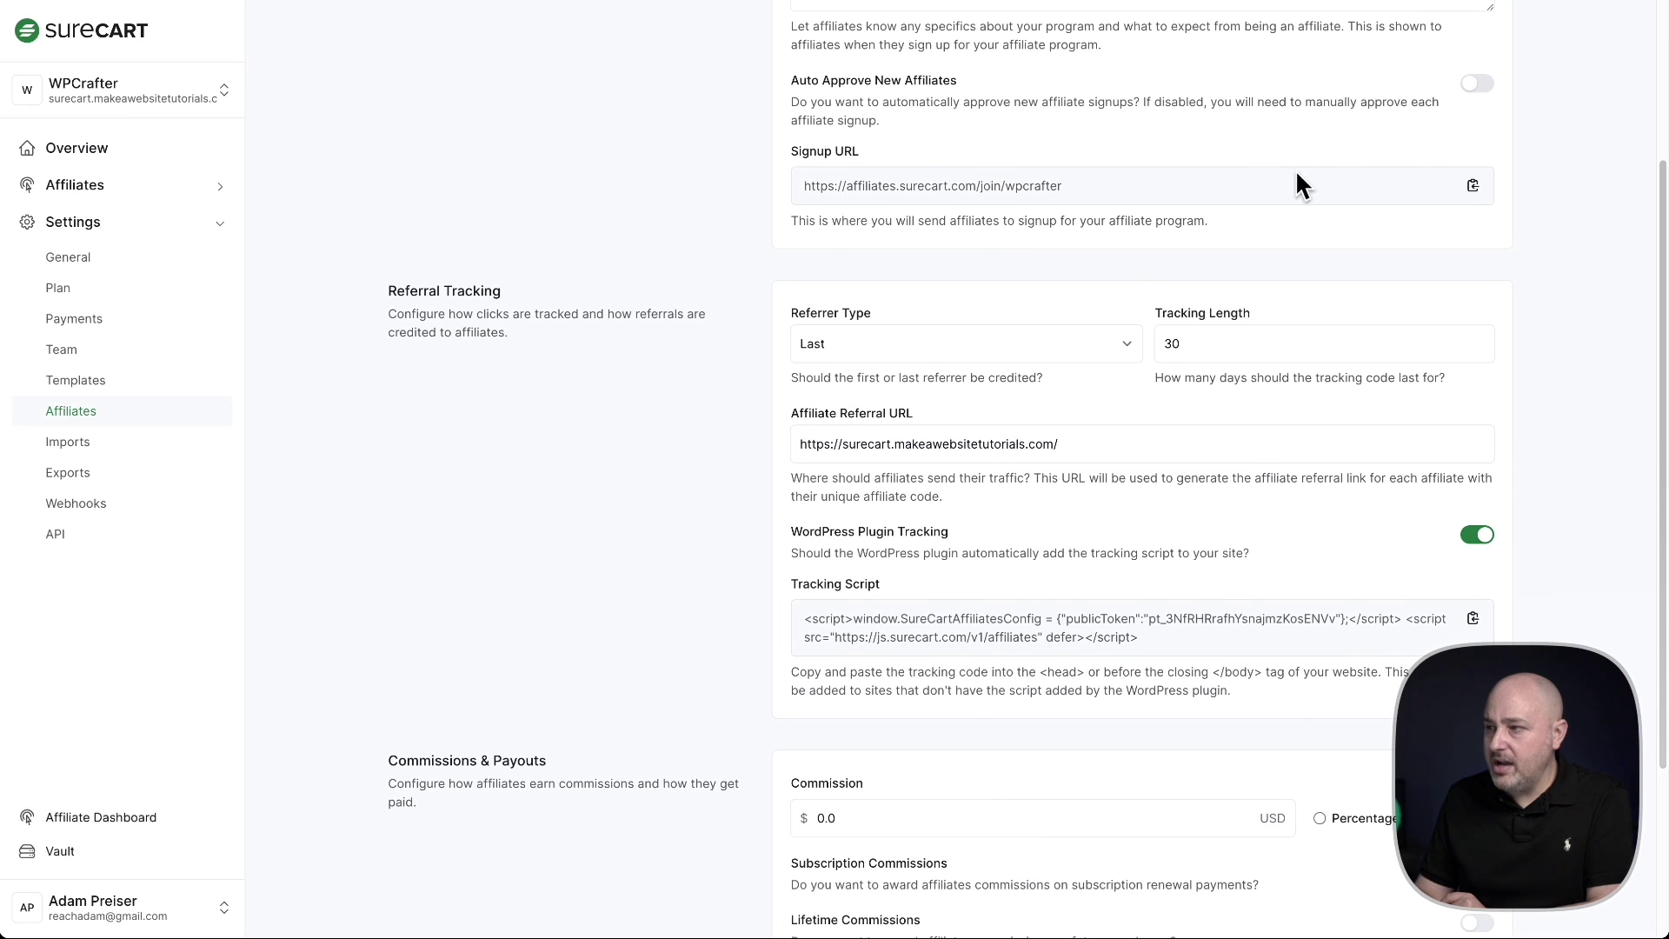
click(1475, 186)
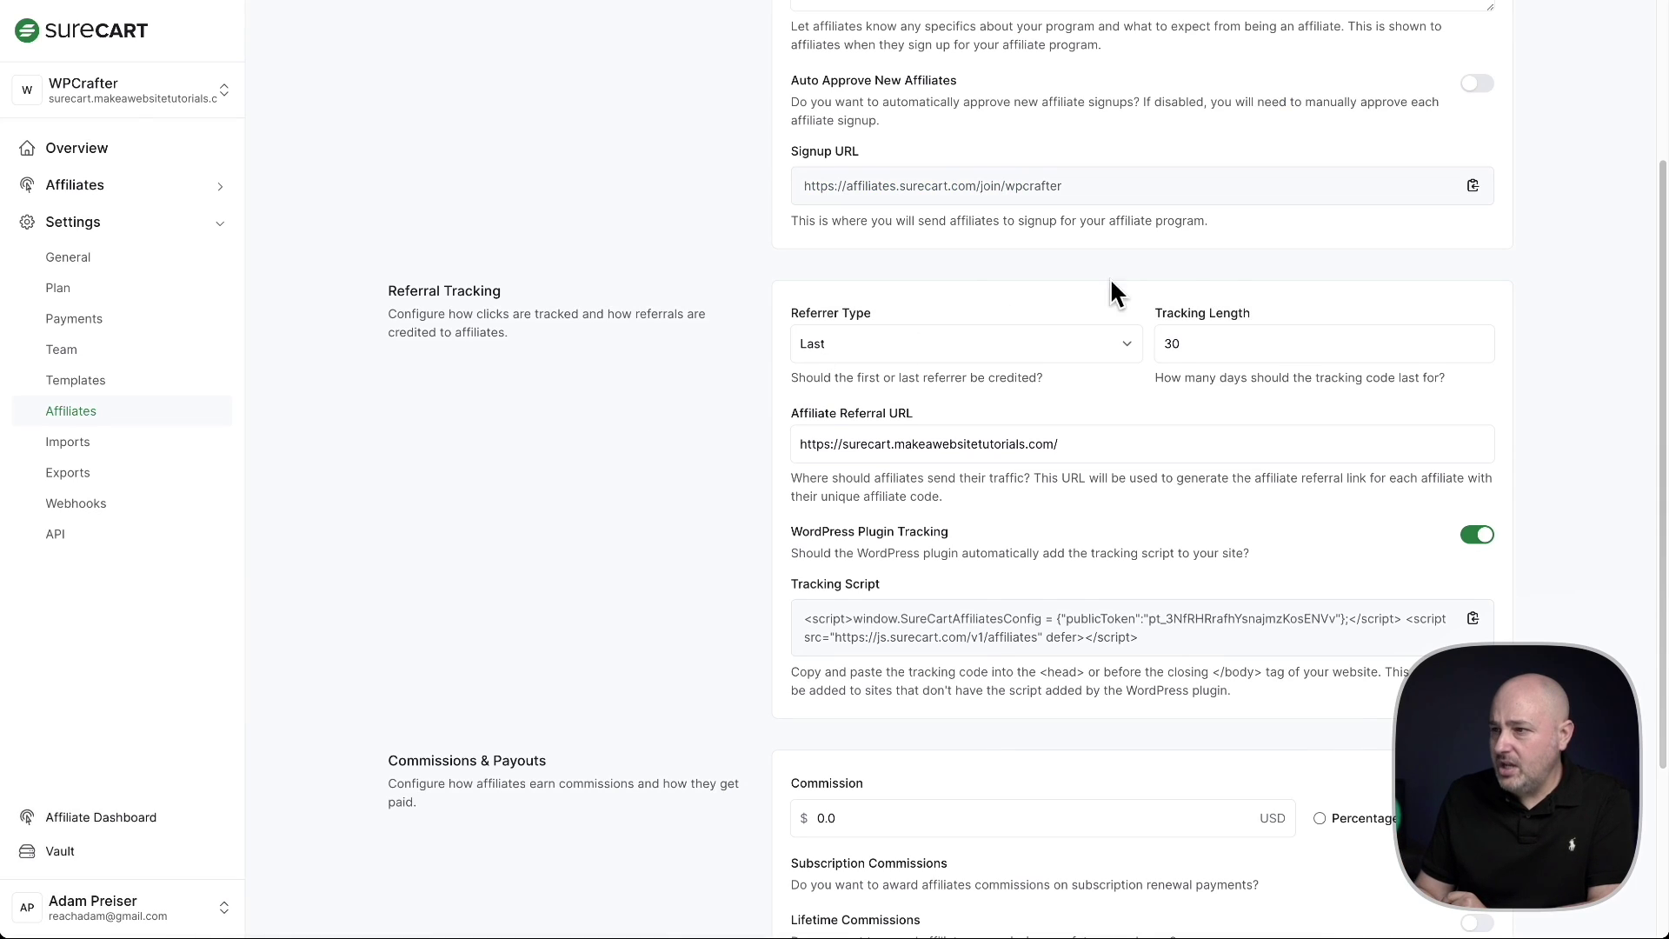
Load the copied signup URL to view the 'Become a WPCrafter affiliate!' form with its 15% description
click(1471, 188)
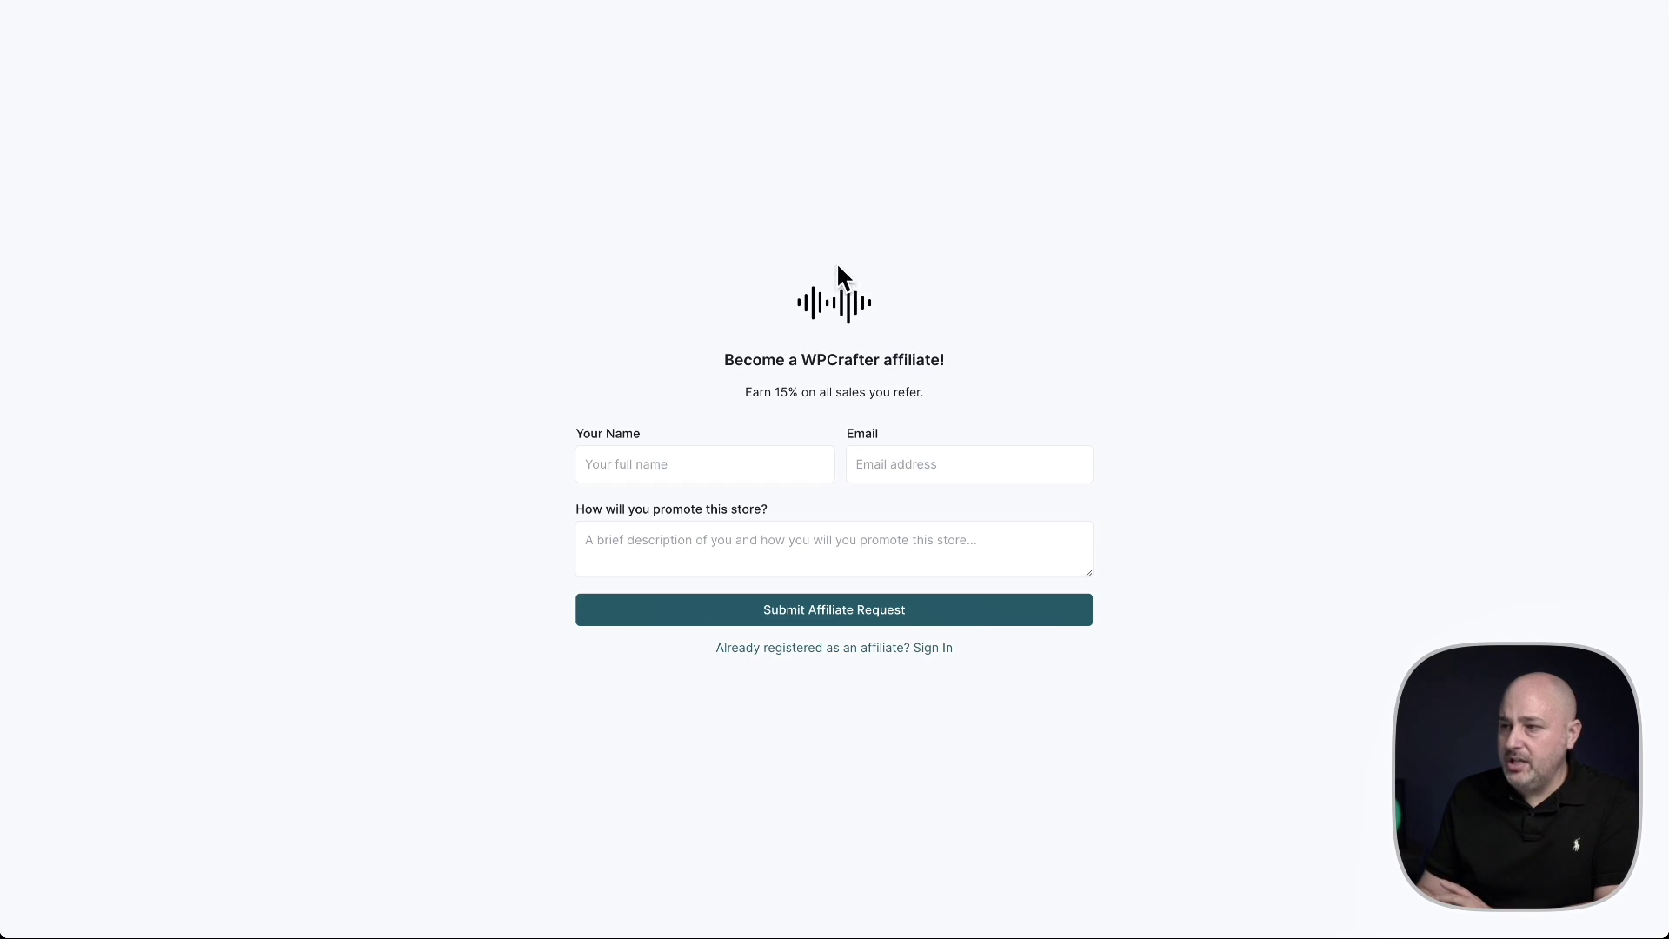
drag(802, 358, 883, 357)
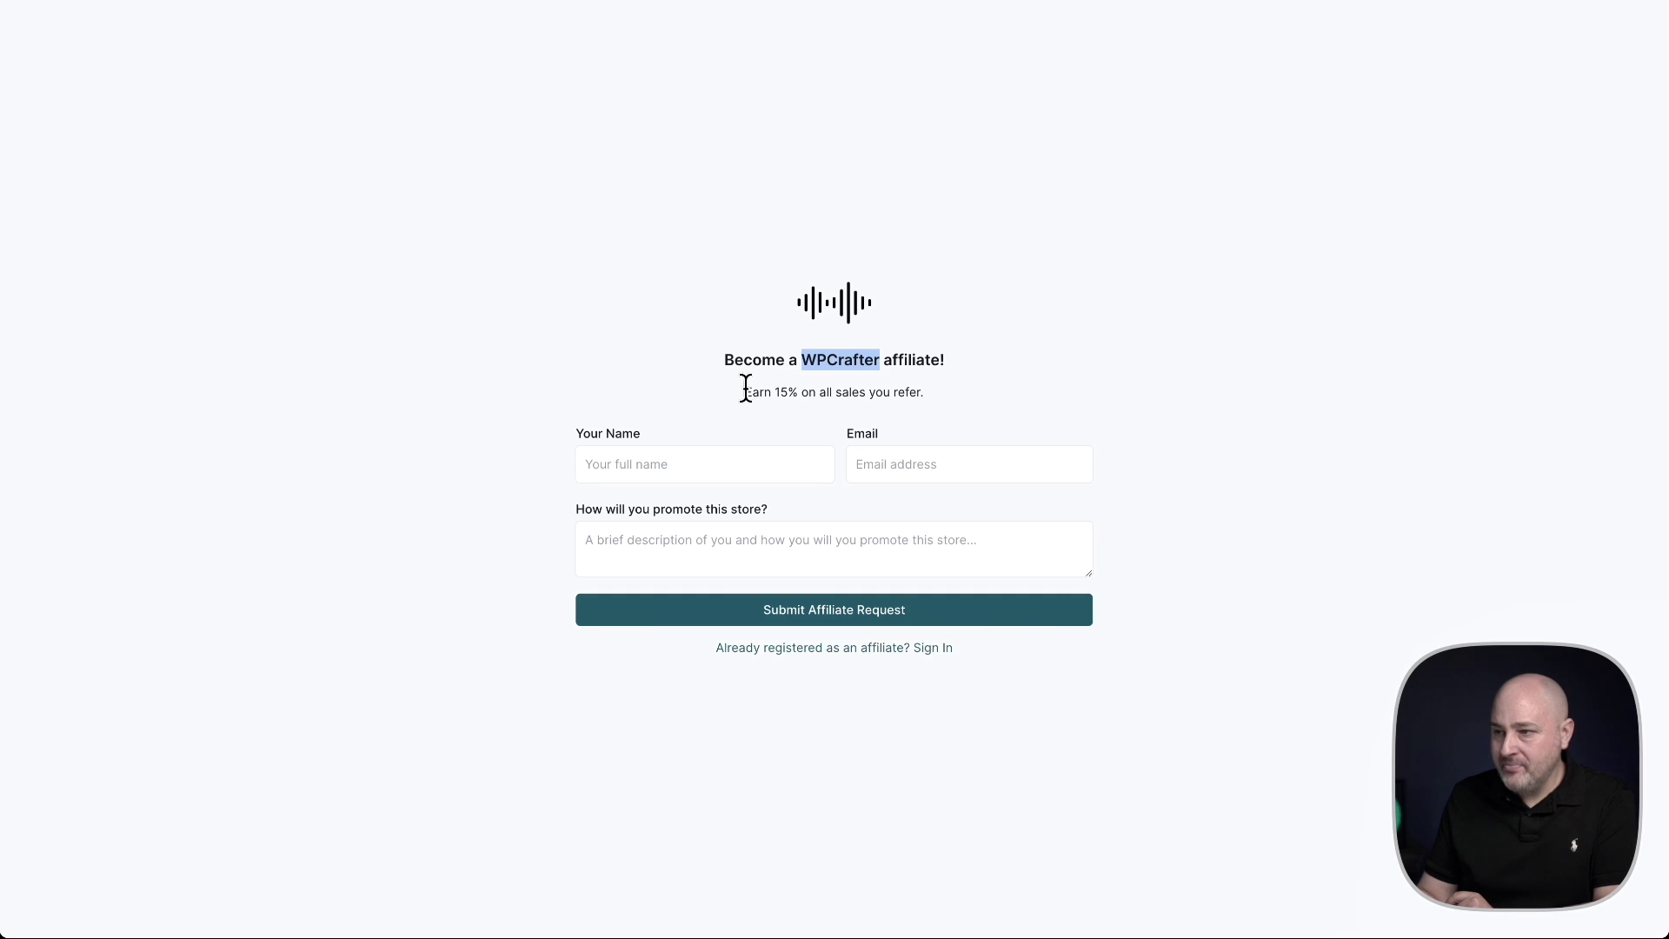
drag(744, 390, 922, 385)
click(947, 389)
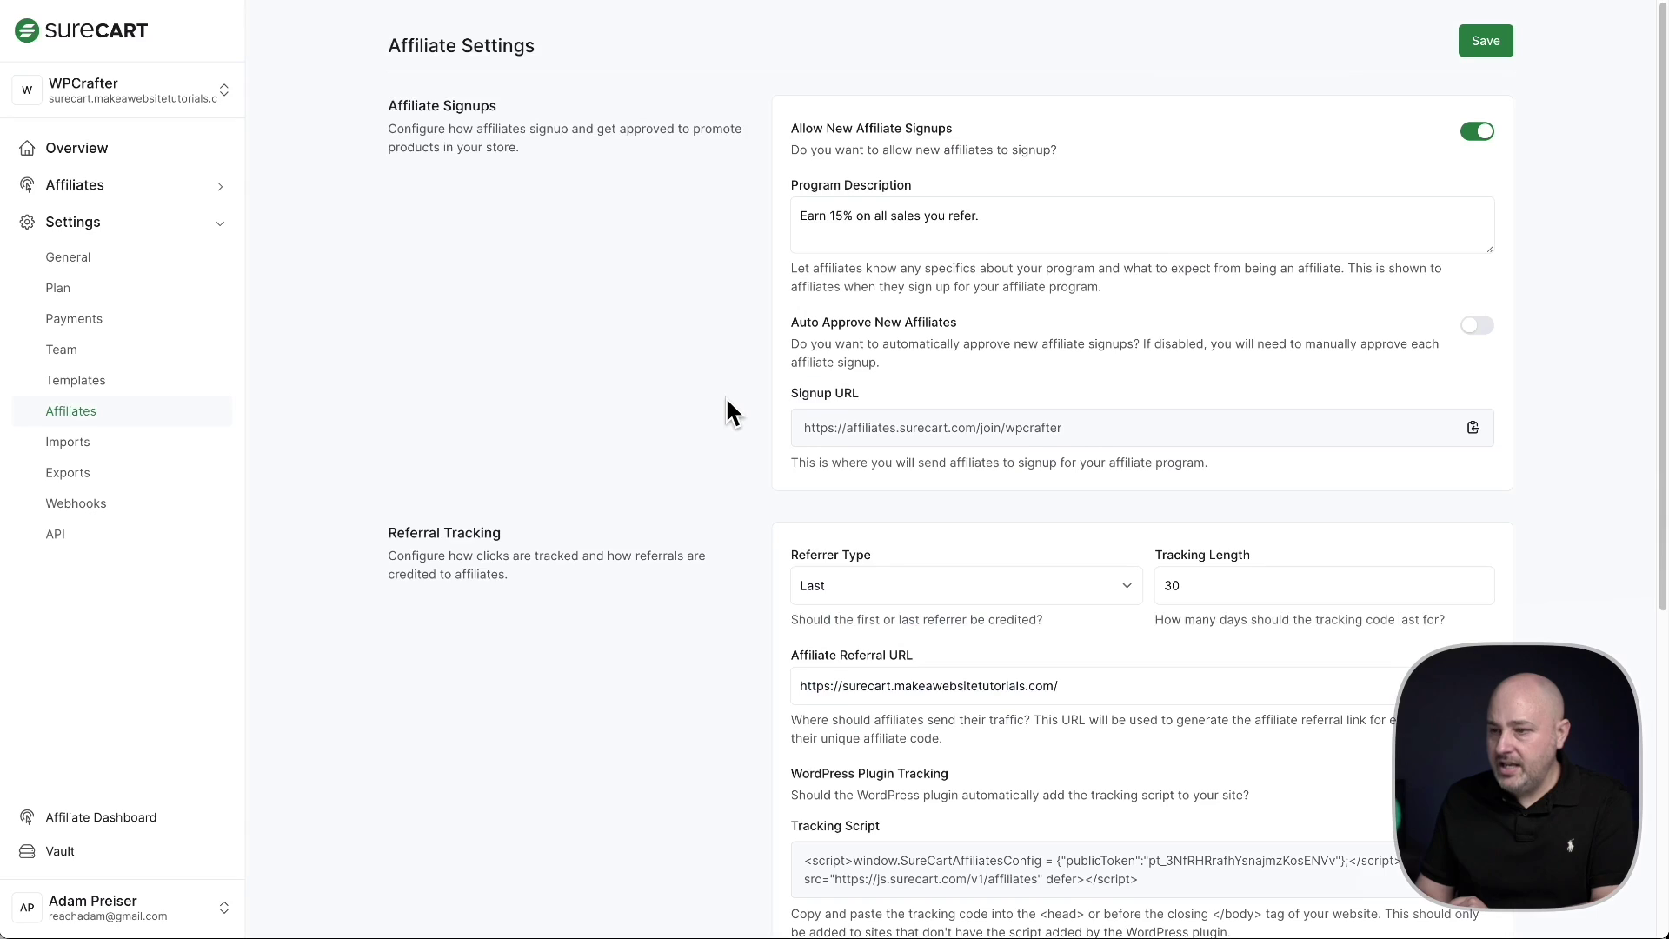
Scroll Affiliate Settings down to the referral tracking and Commissions & Payouts options
scroll(724, 395, down, 4)
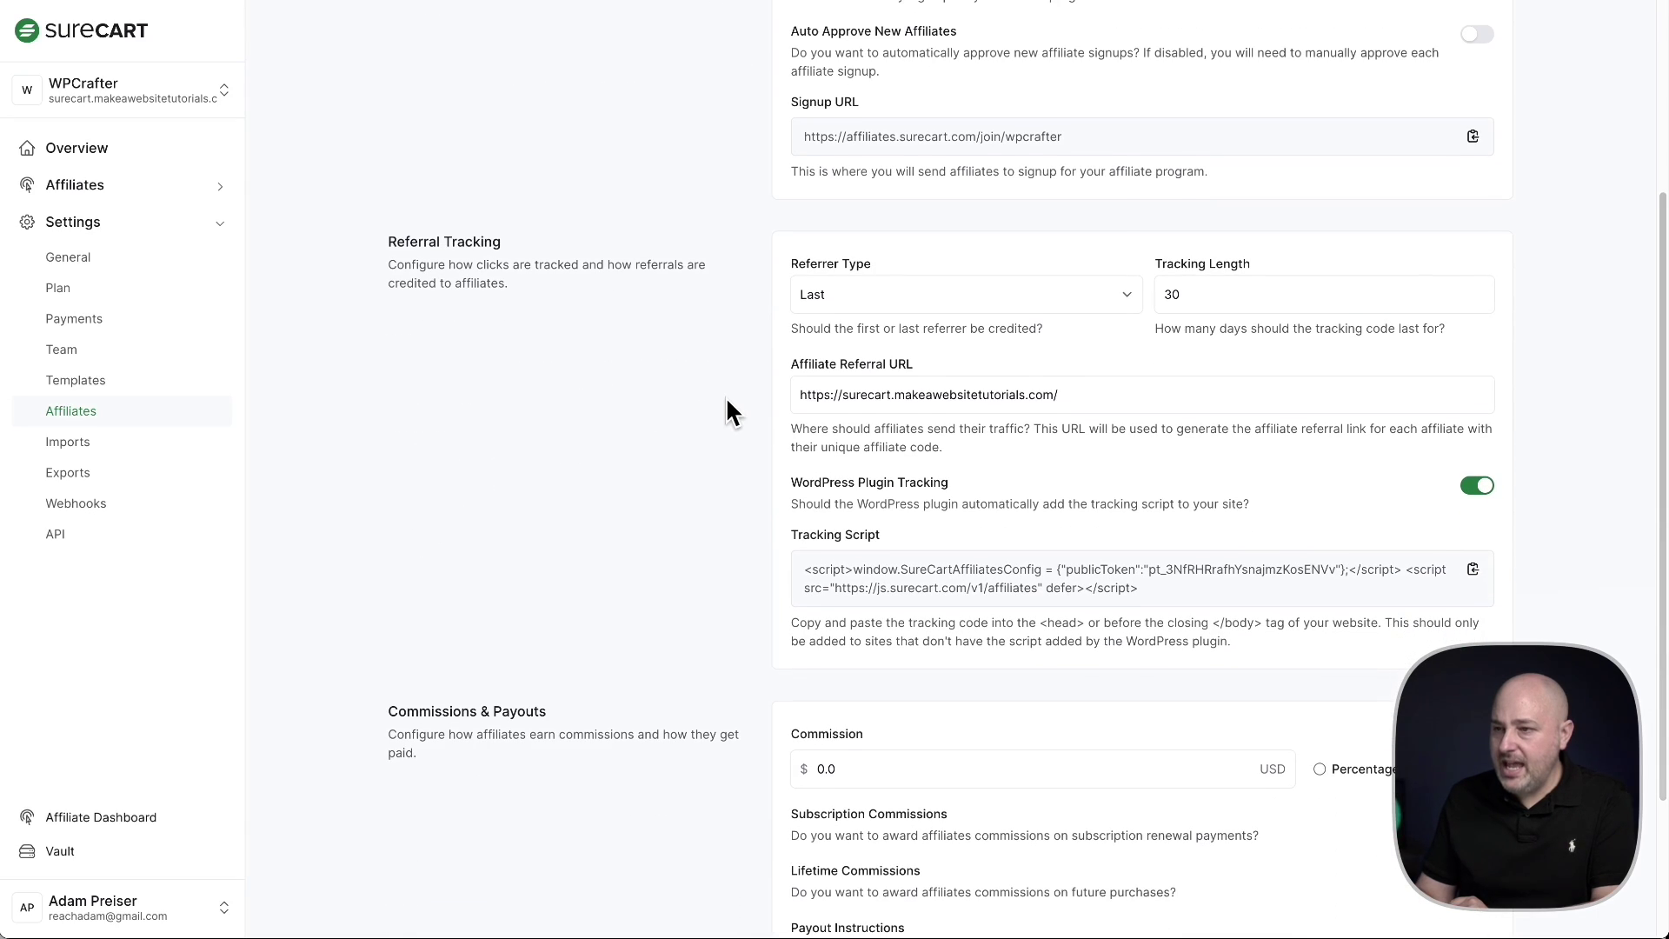
scroll(727, 401, down, 3)
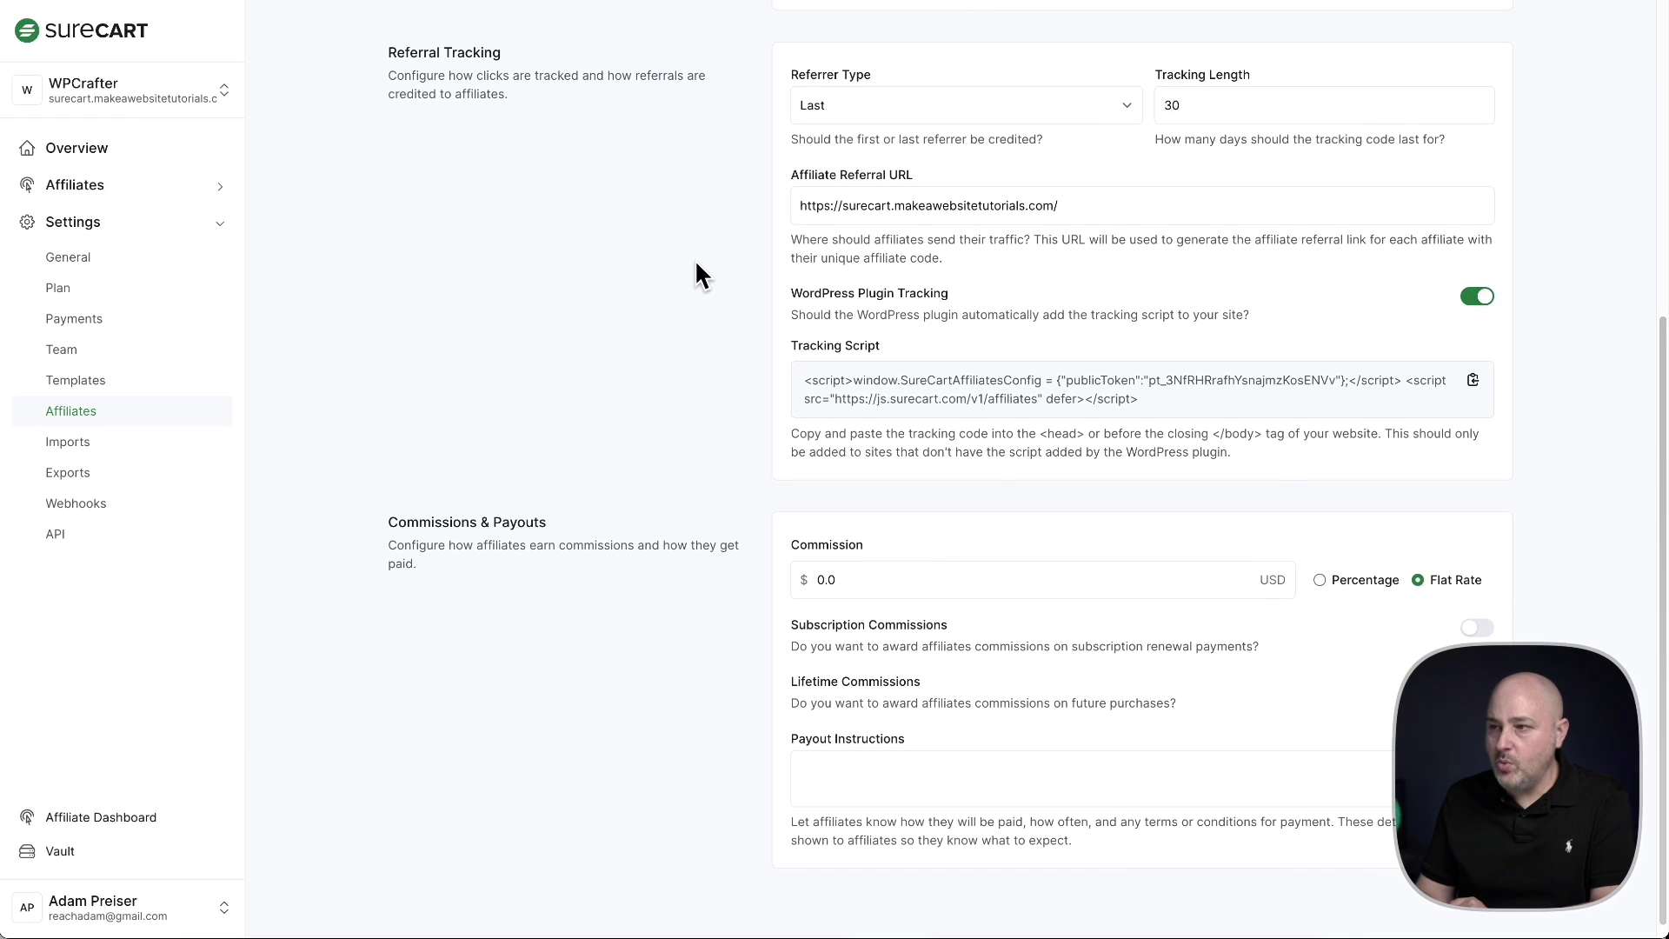
scroll(687, 247, down, 1)
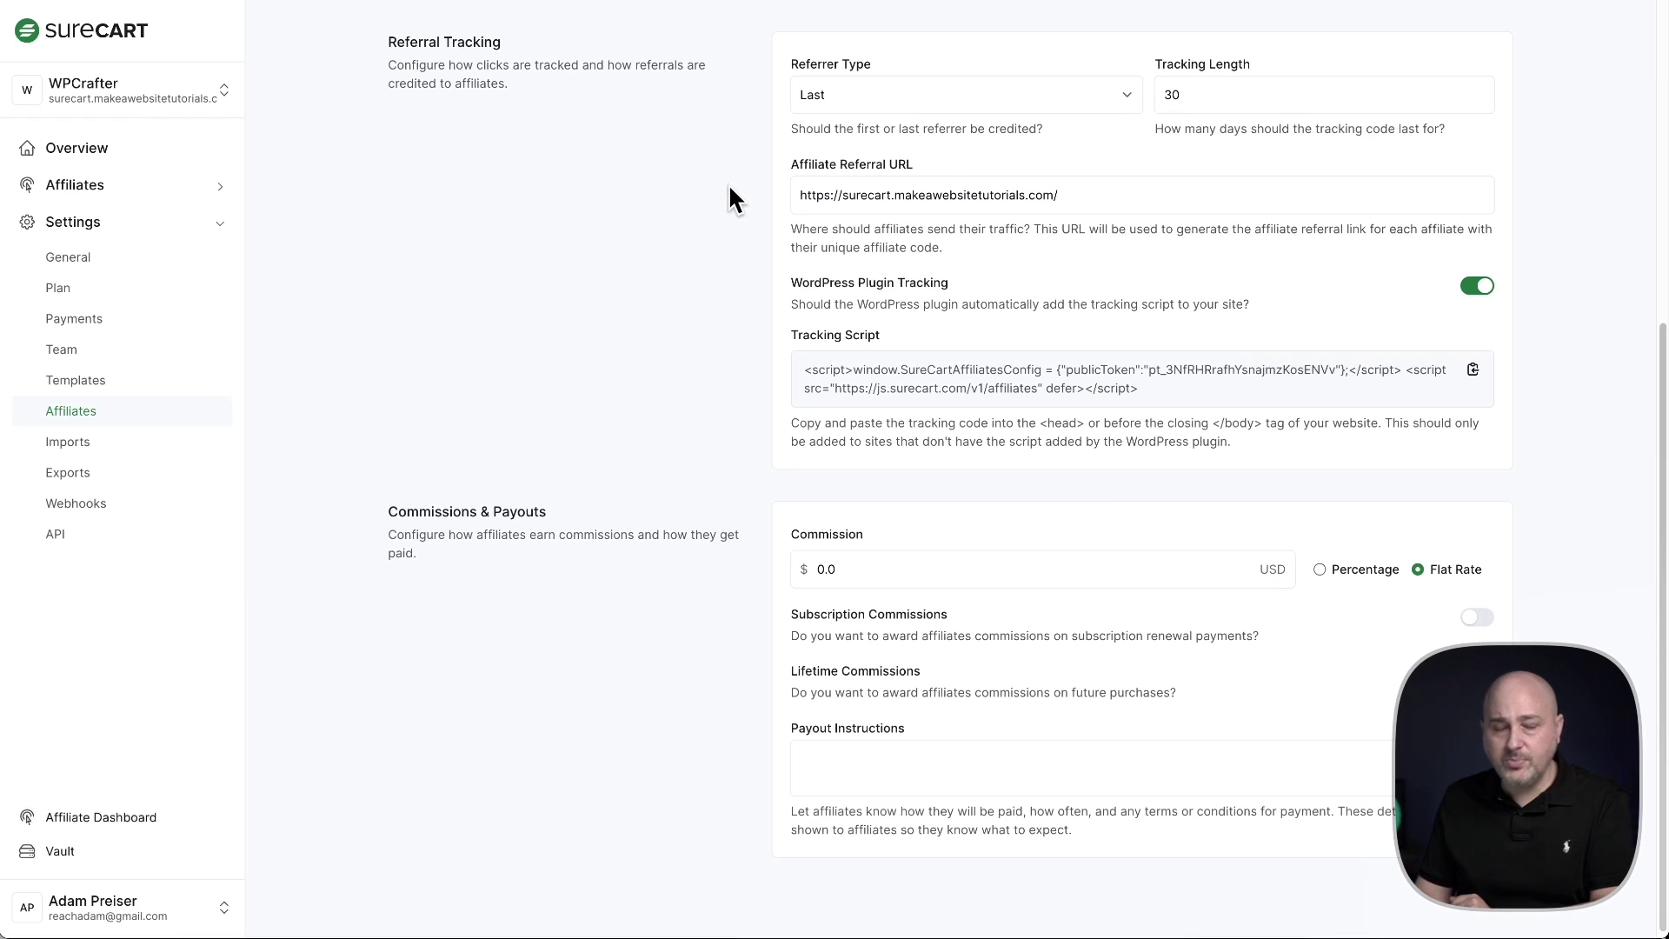
scroll(730, 188, down, 1)
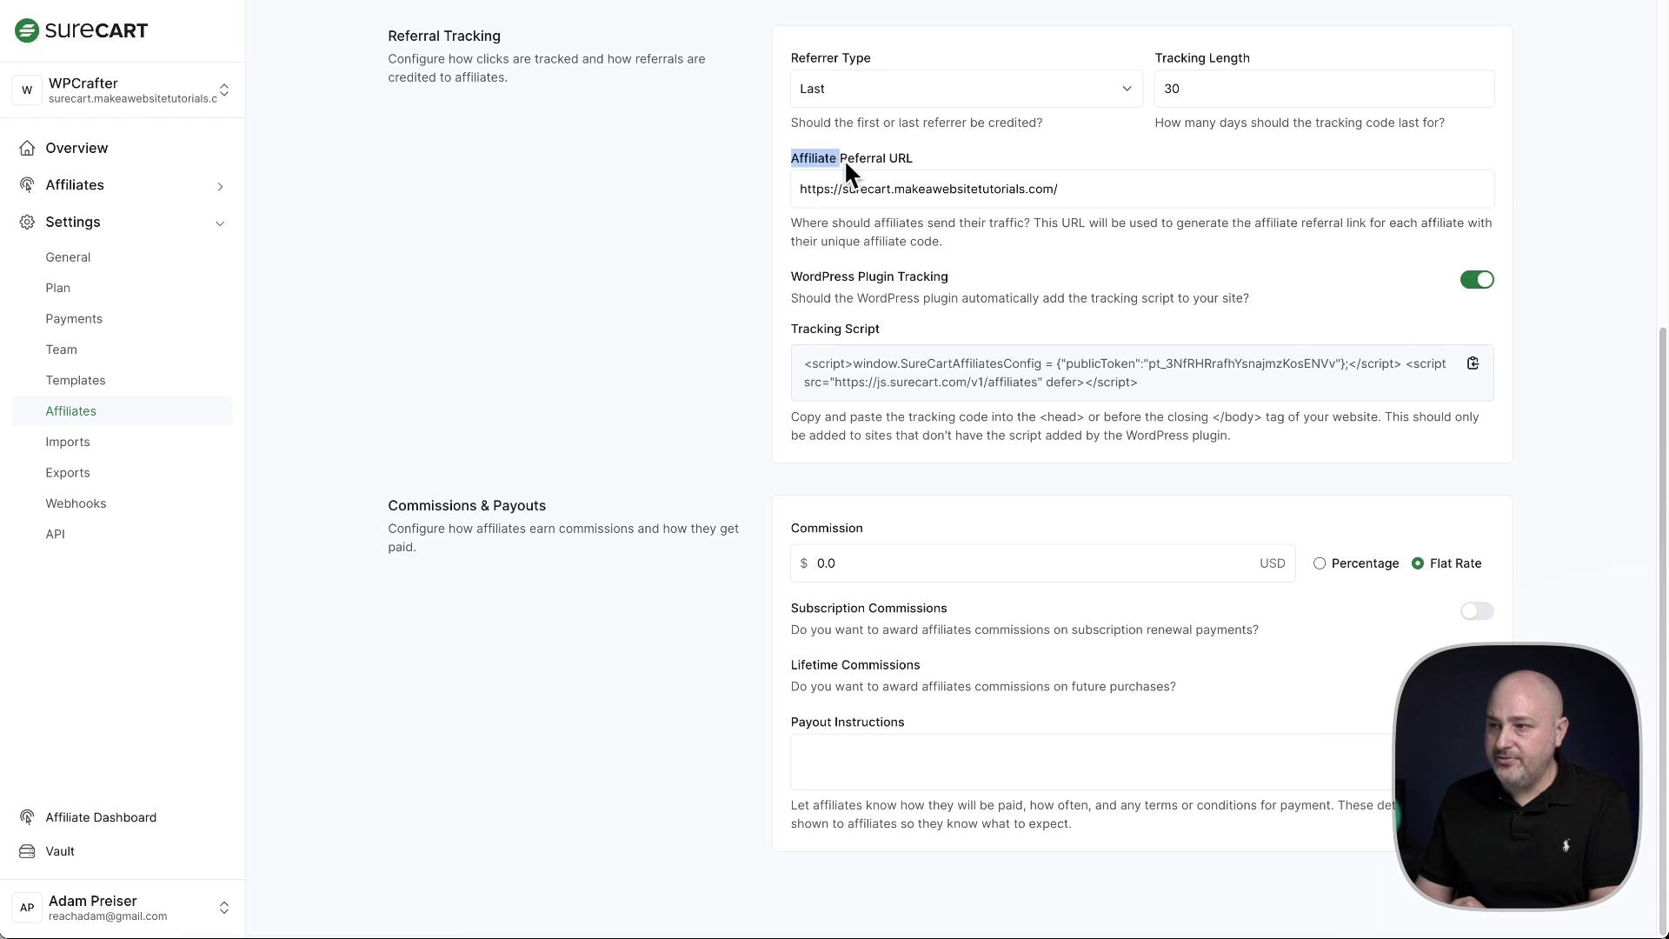
click(1122, 192)
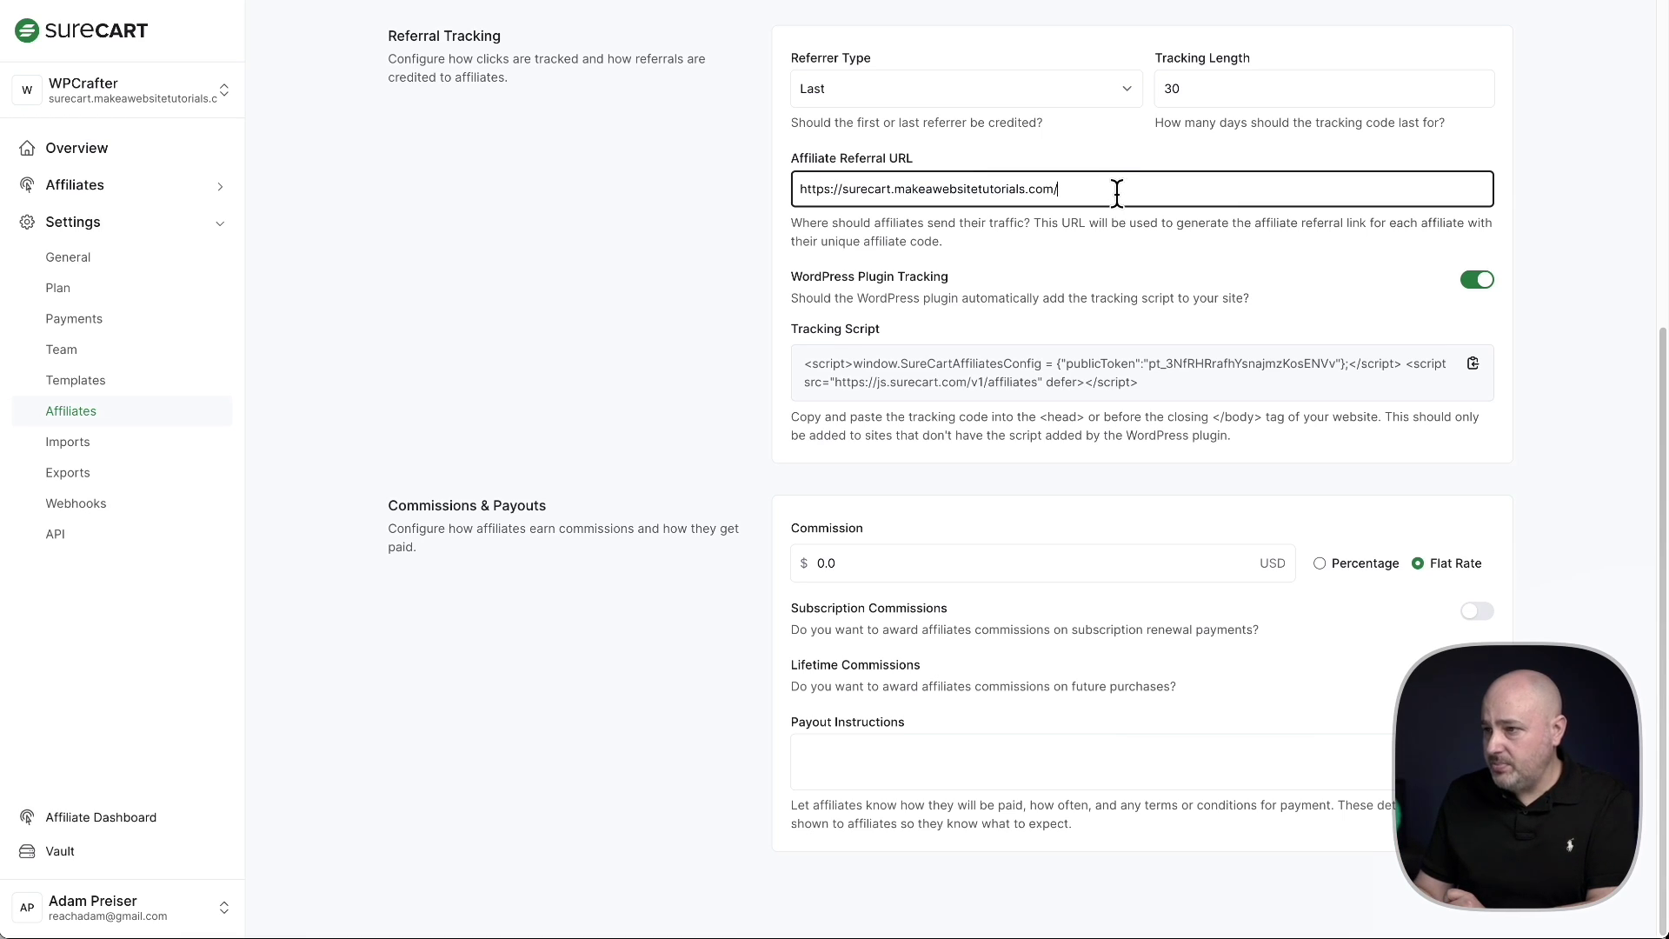
drag(793, 275, 826, 280)
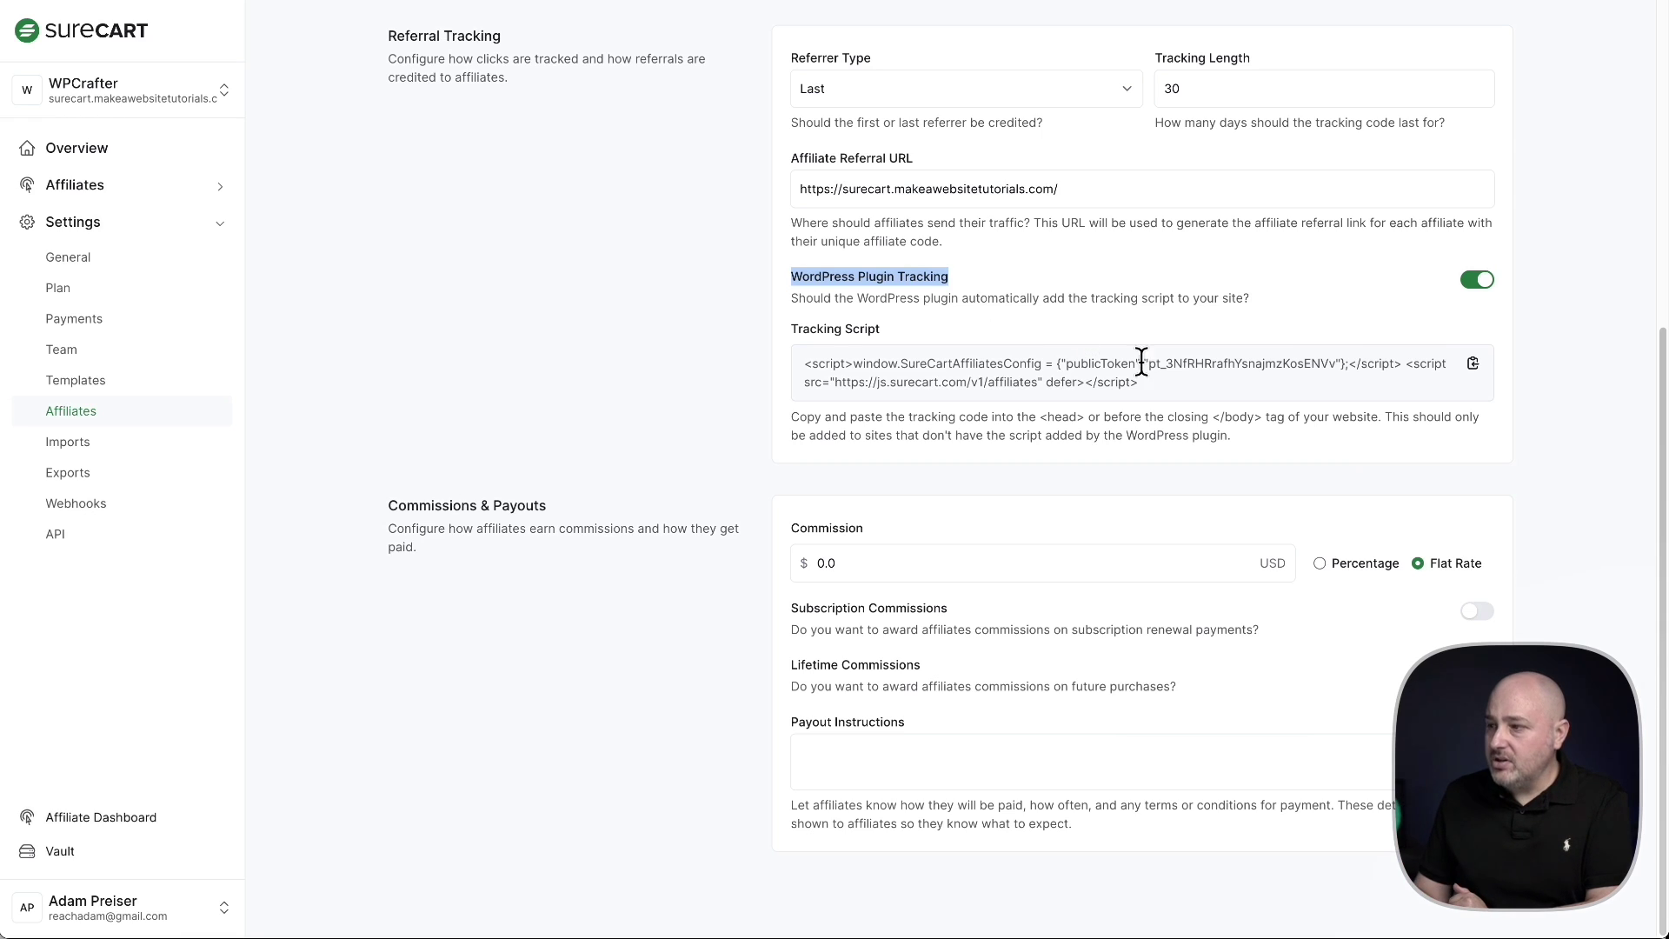
click(1255, 381)
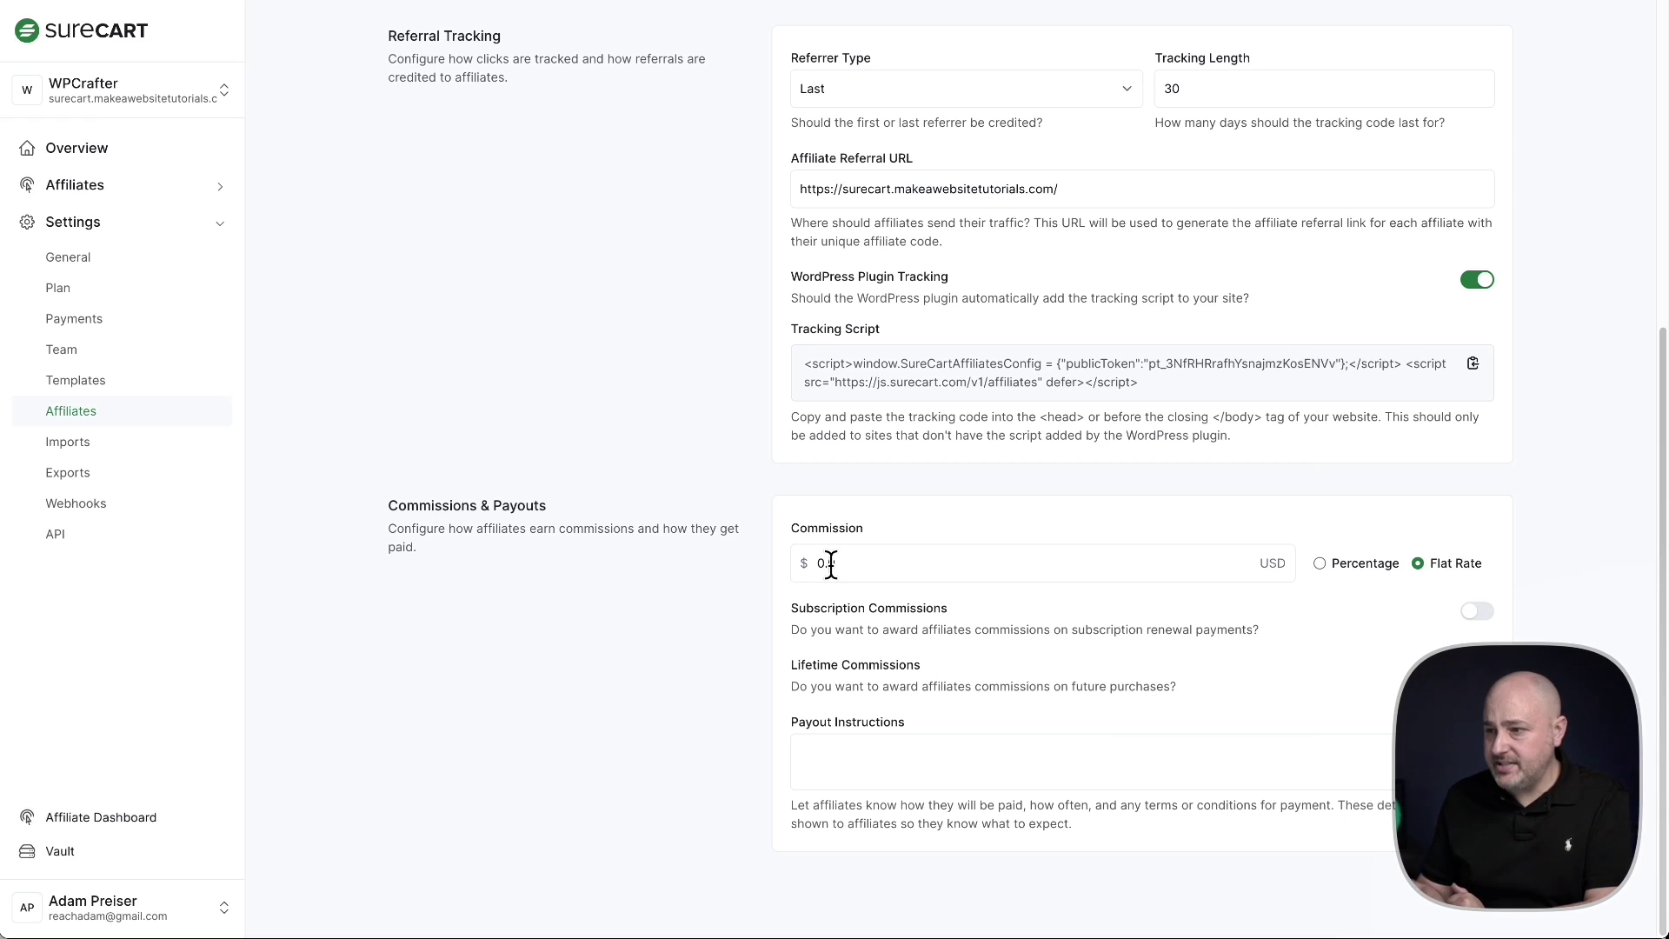
Switch the commission type to Percentage and enter a 15 commission rate
click(1319, 565)
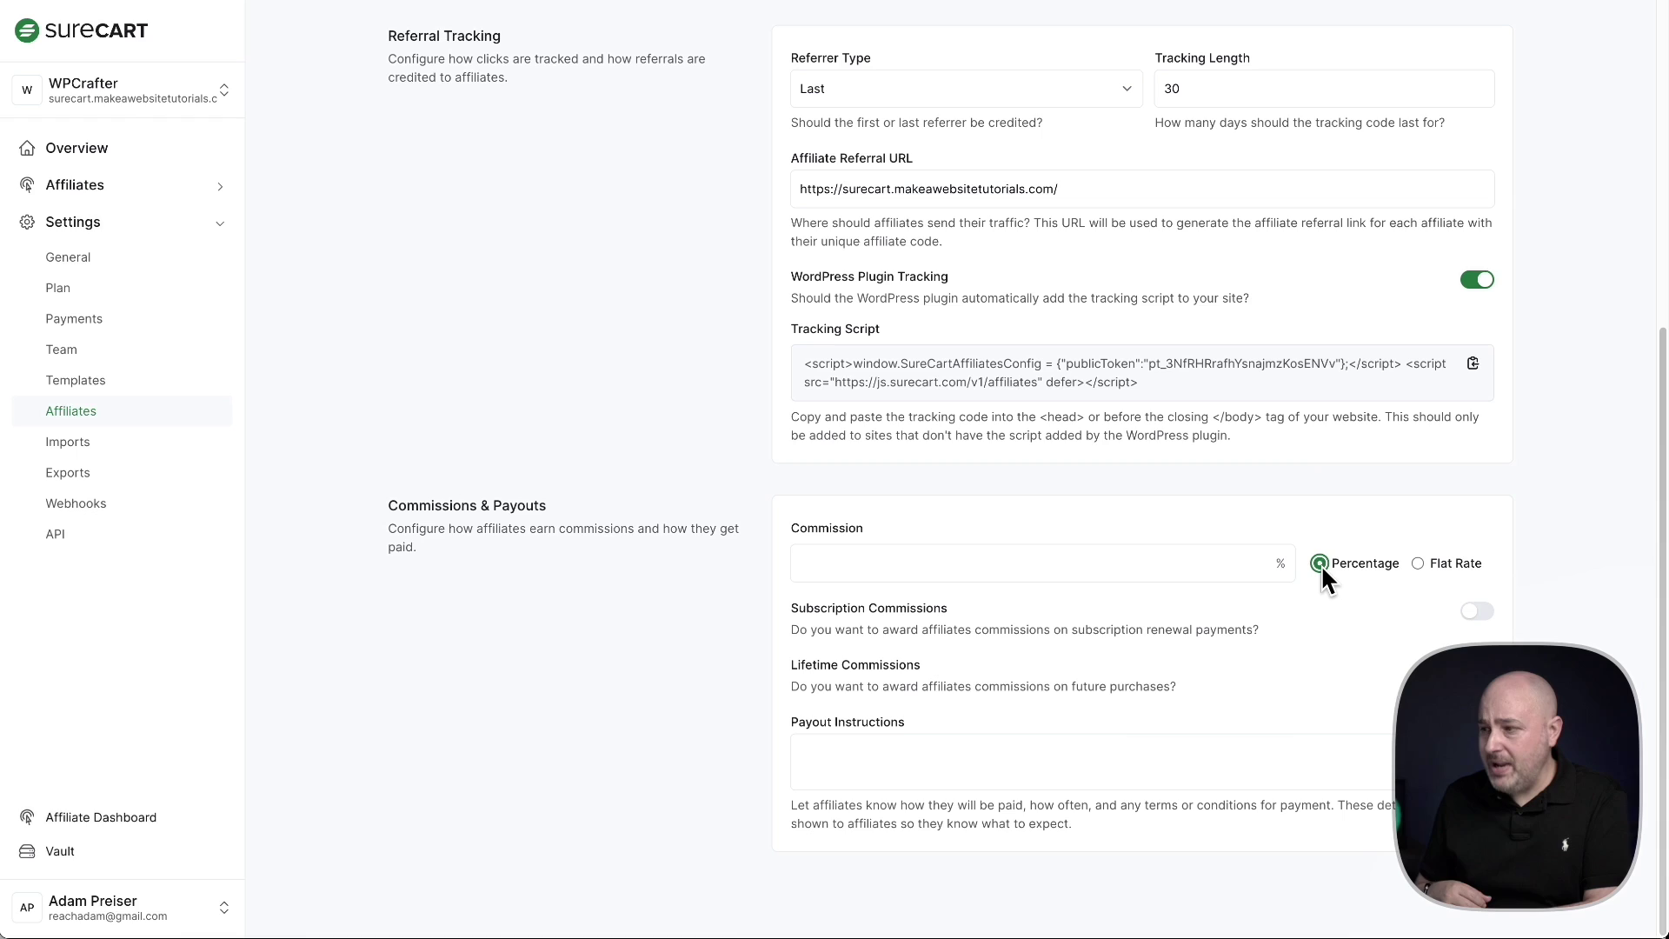
click(1417, 563)
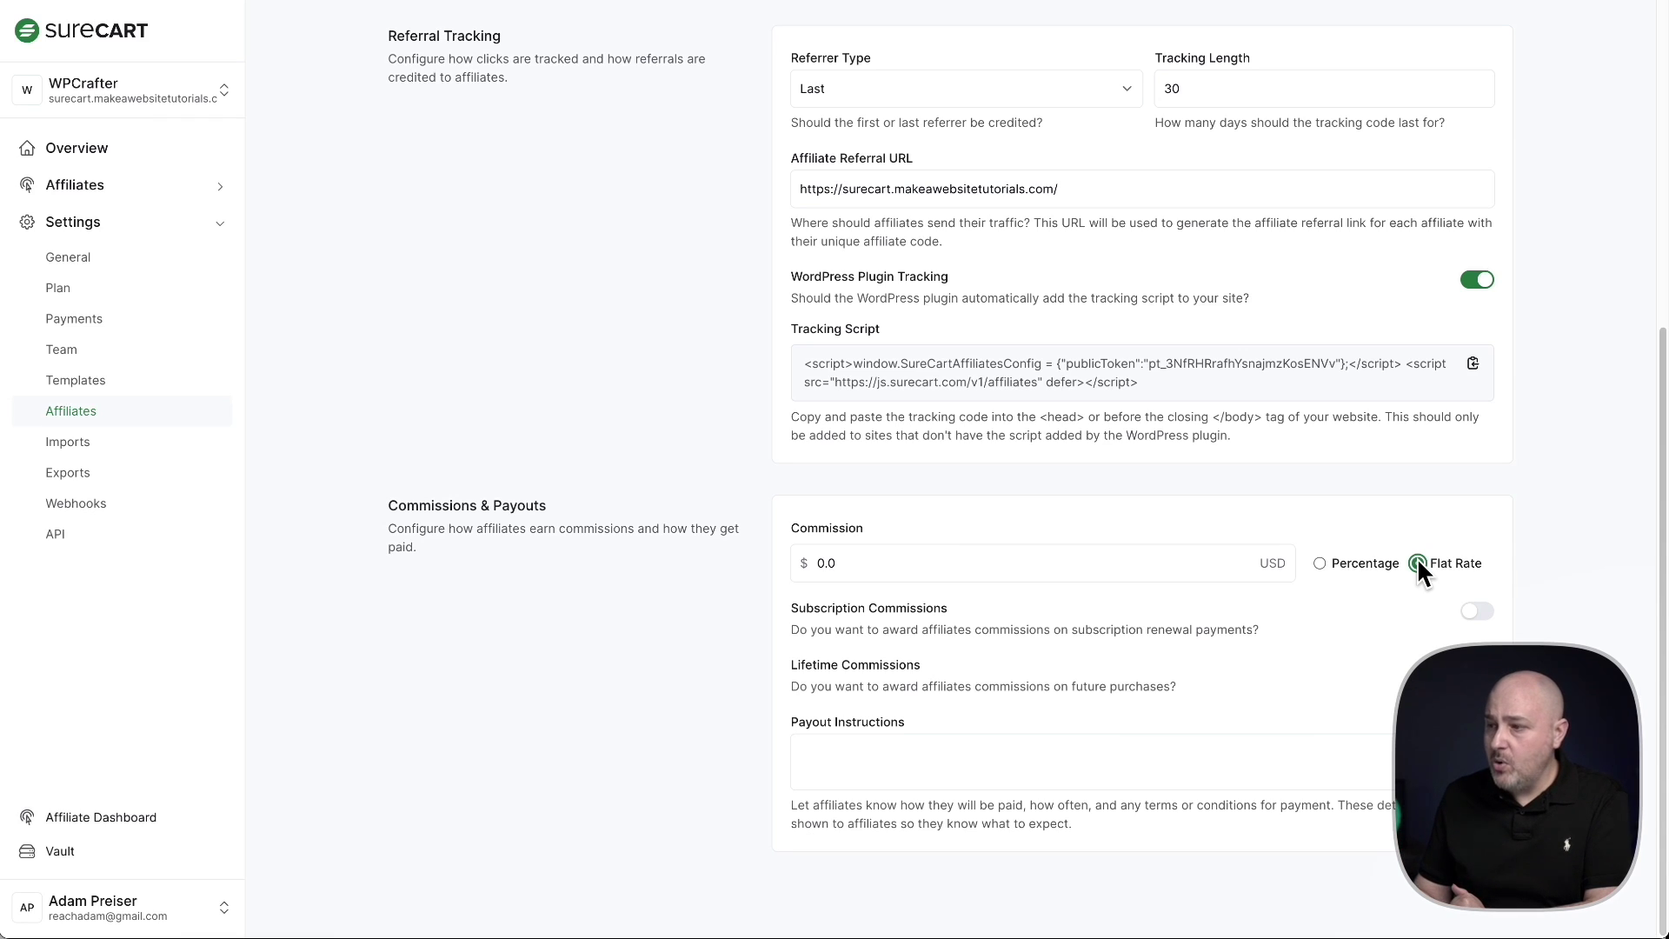
click(1343, 565)
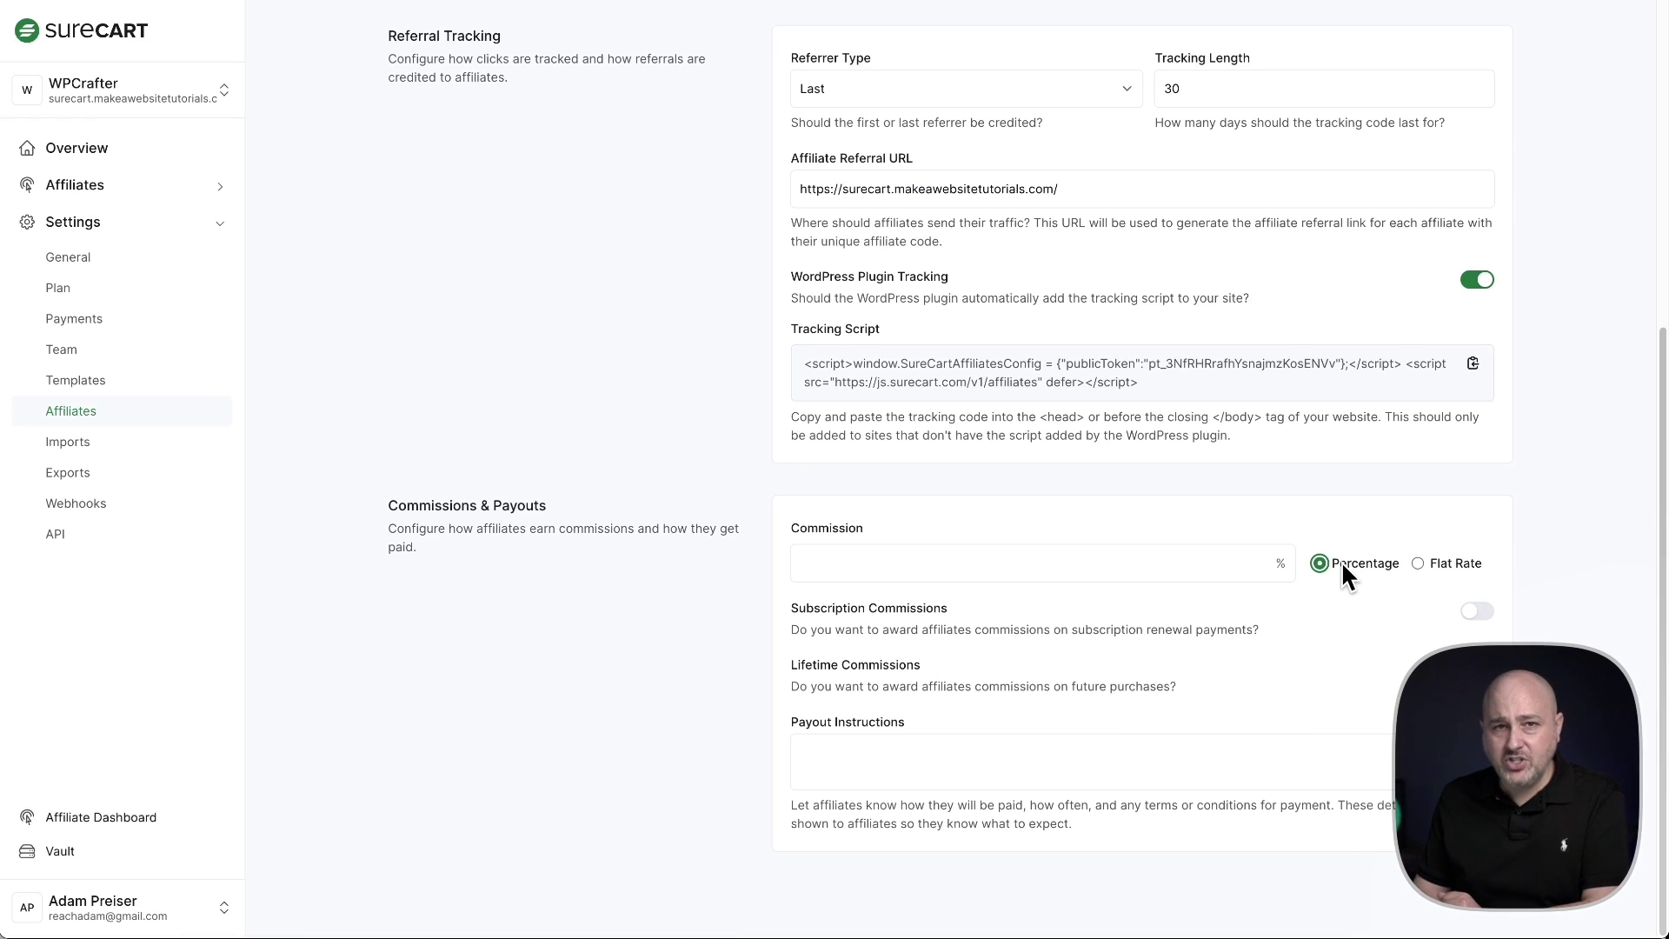
click(1071, 567)
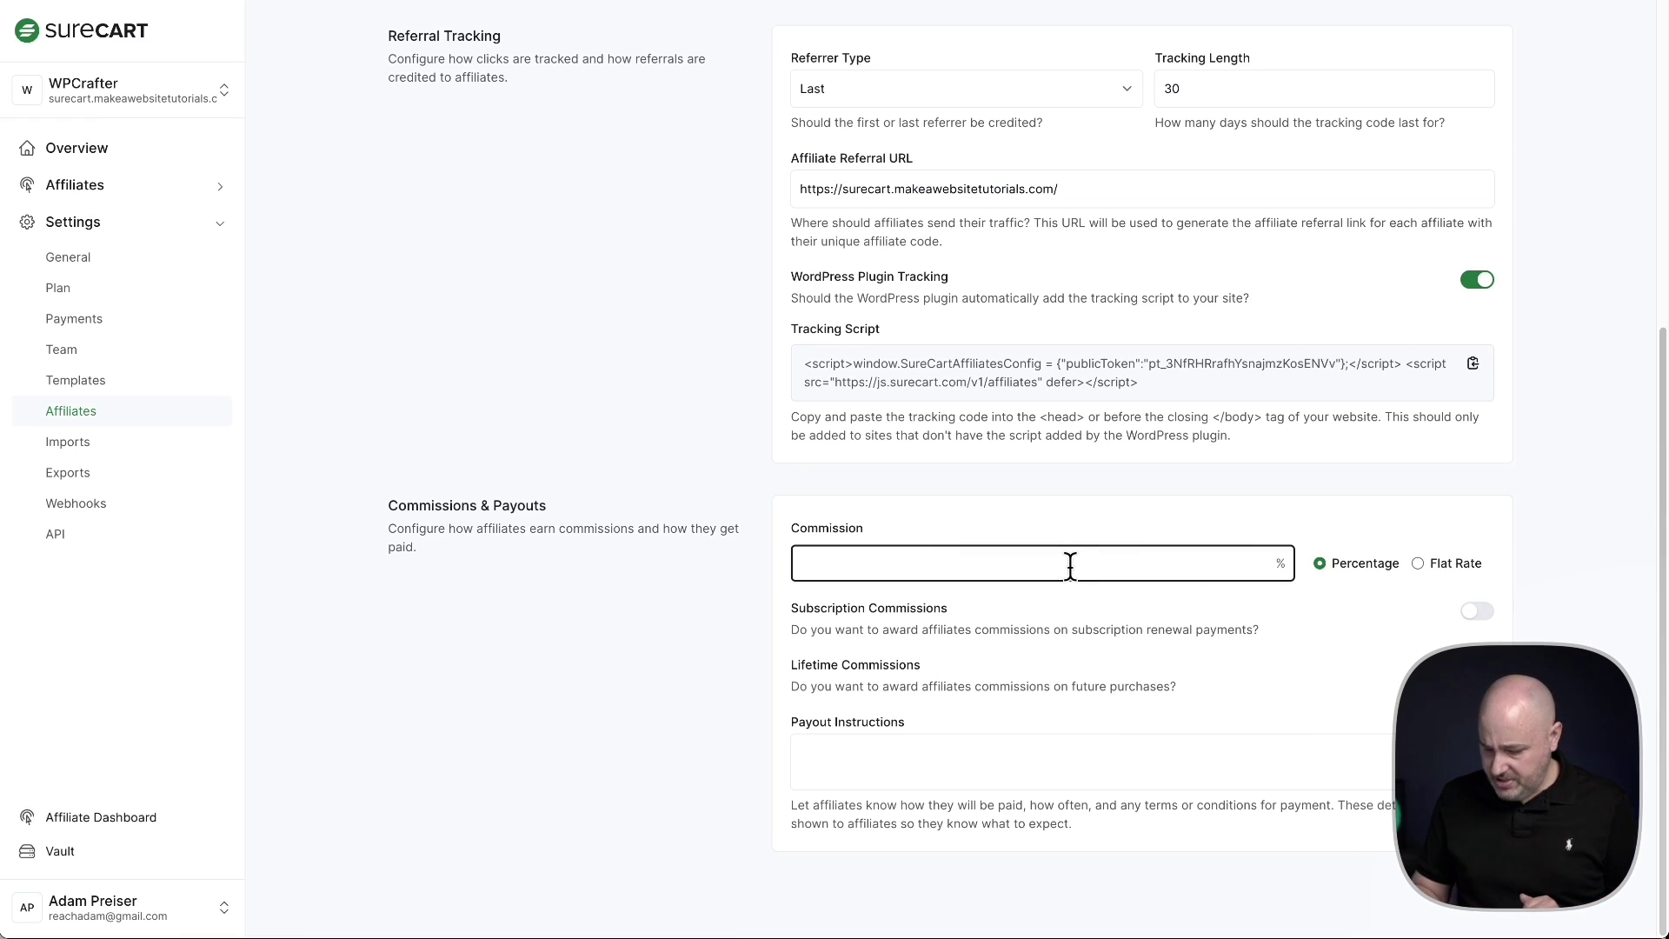
text(15)
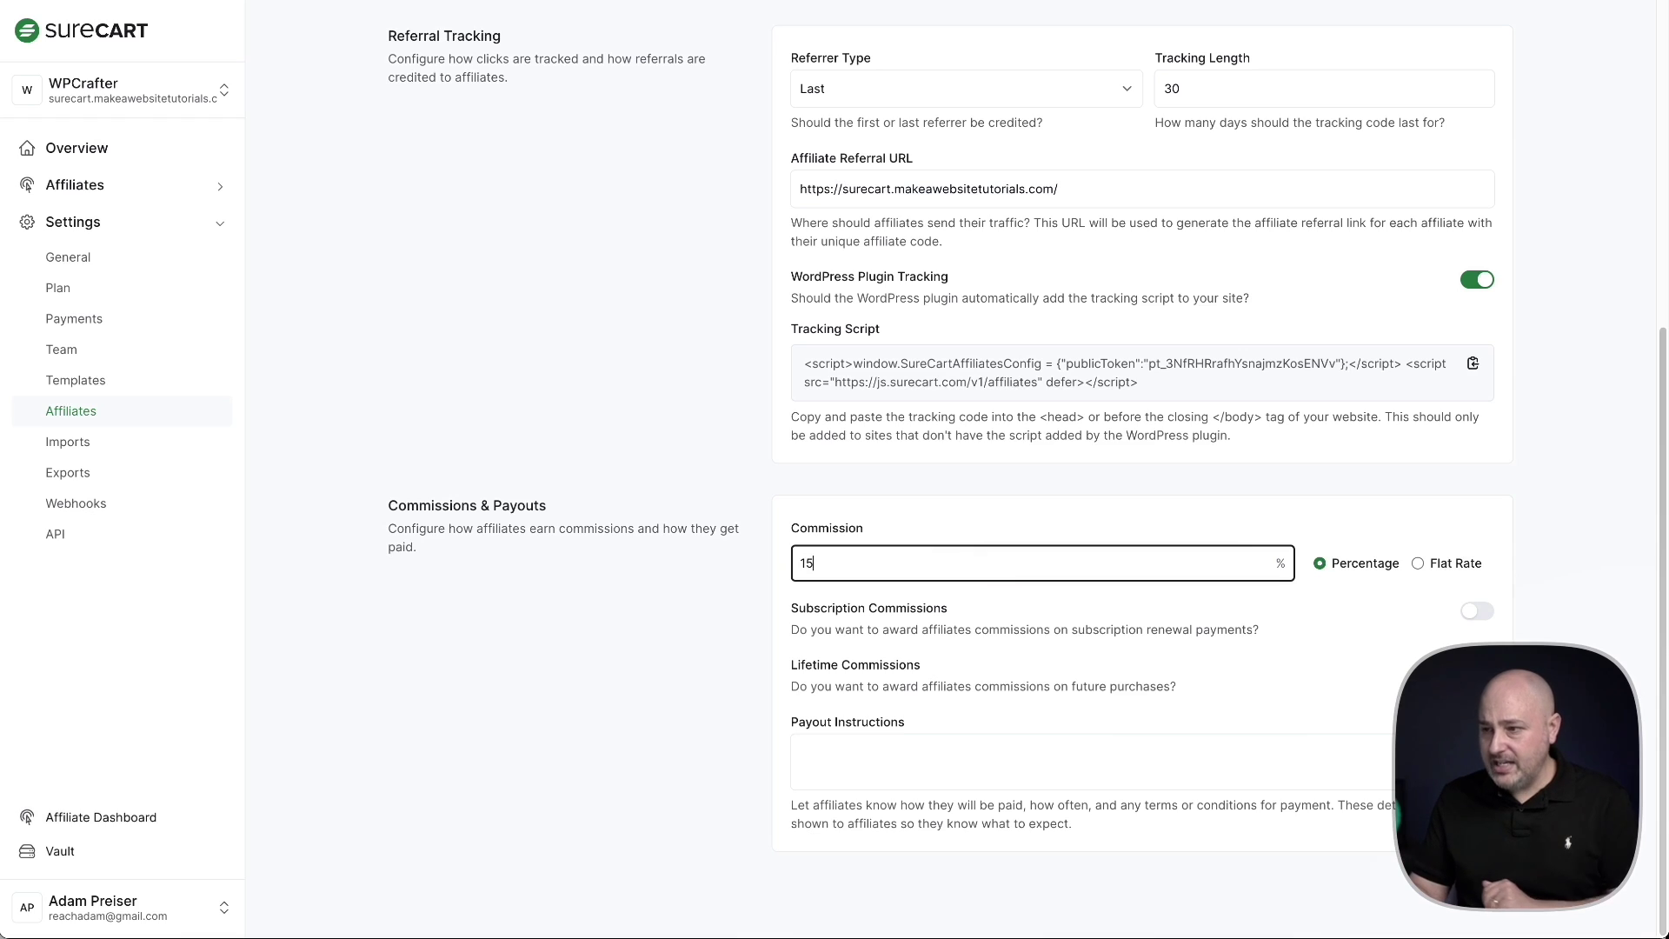
click(708, 639)
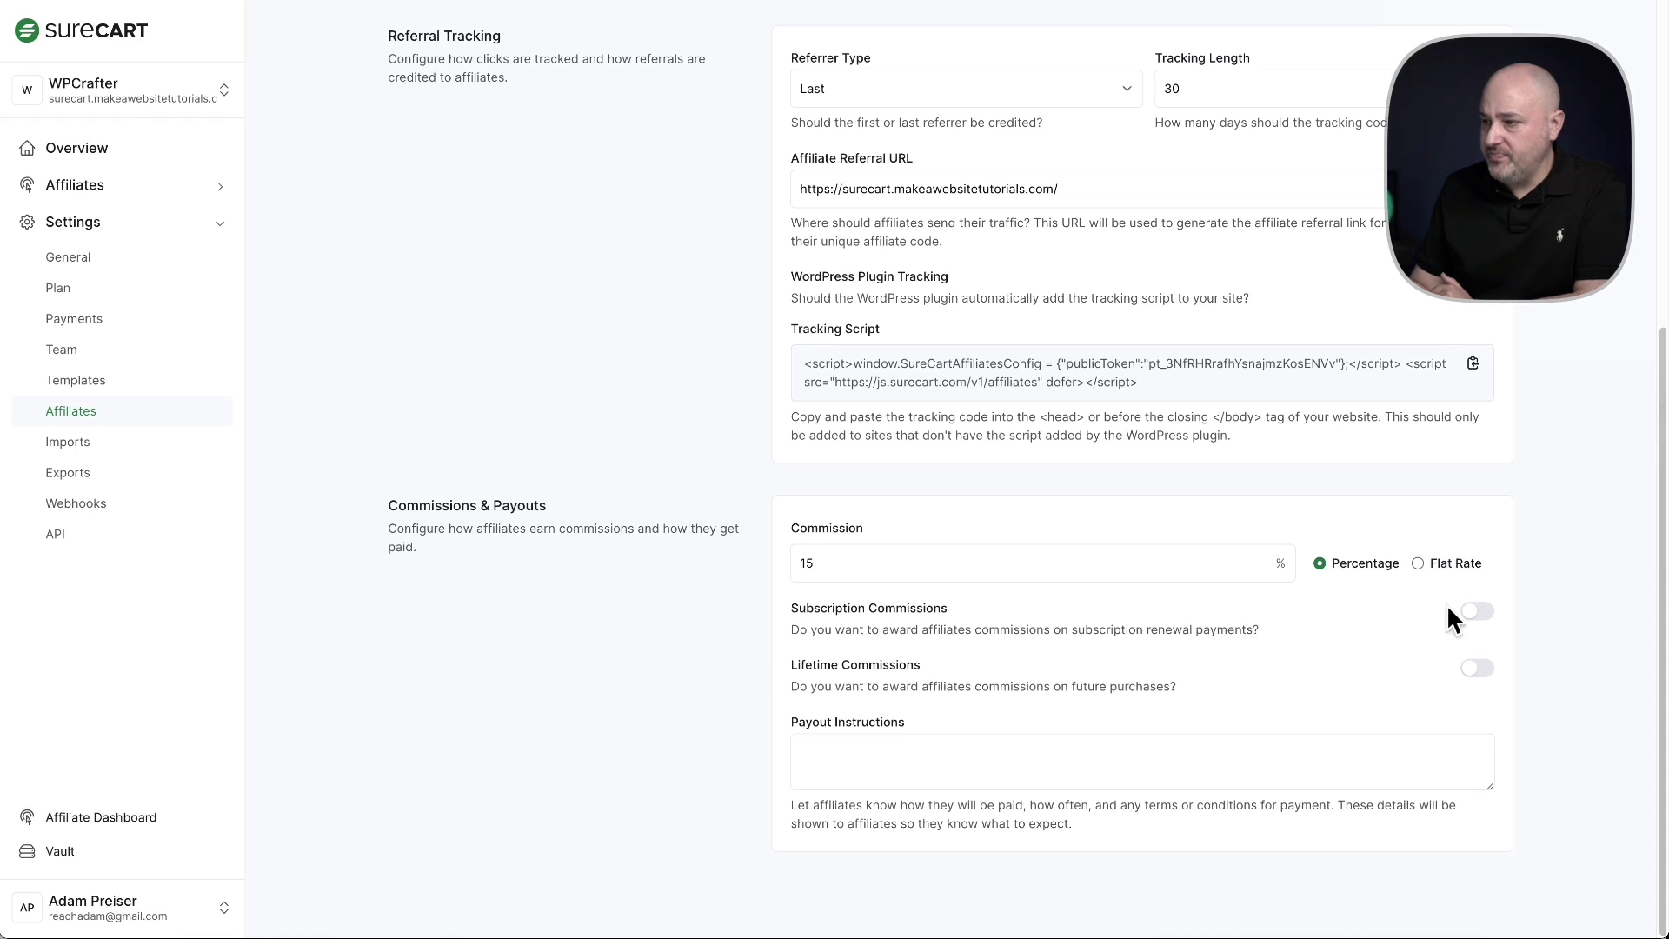
click(1470, 611)
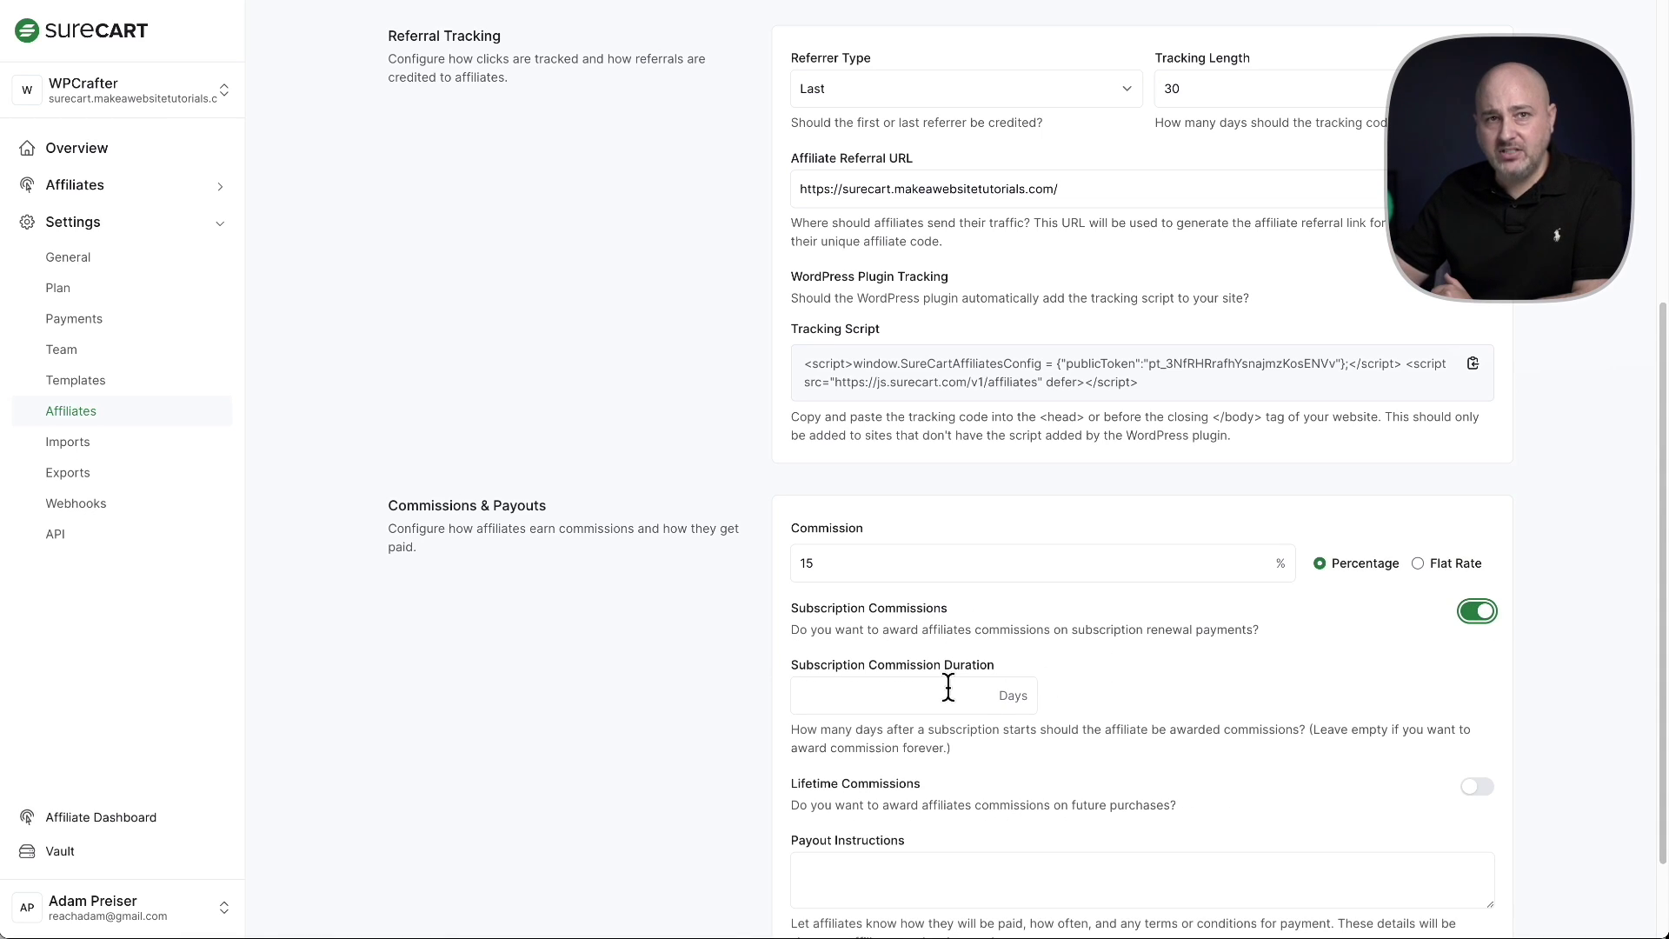
click(921, 694)
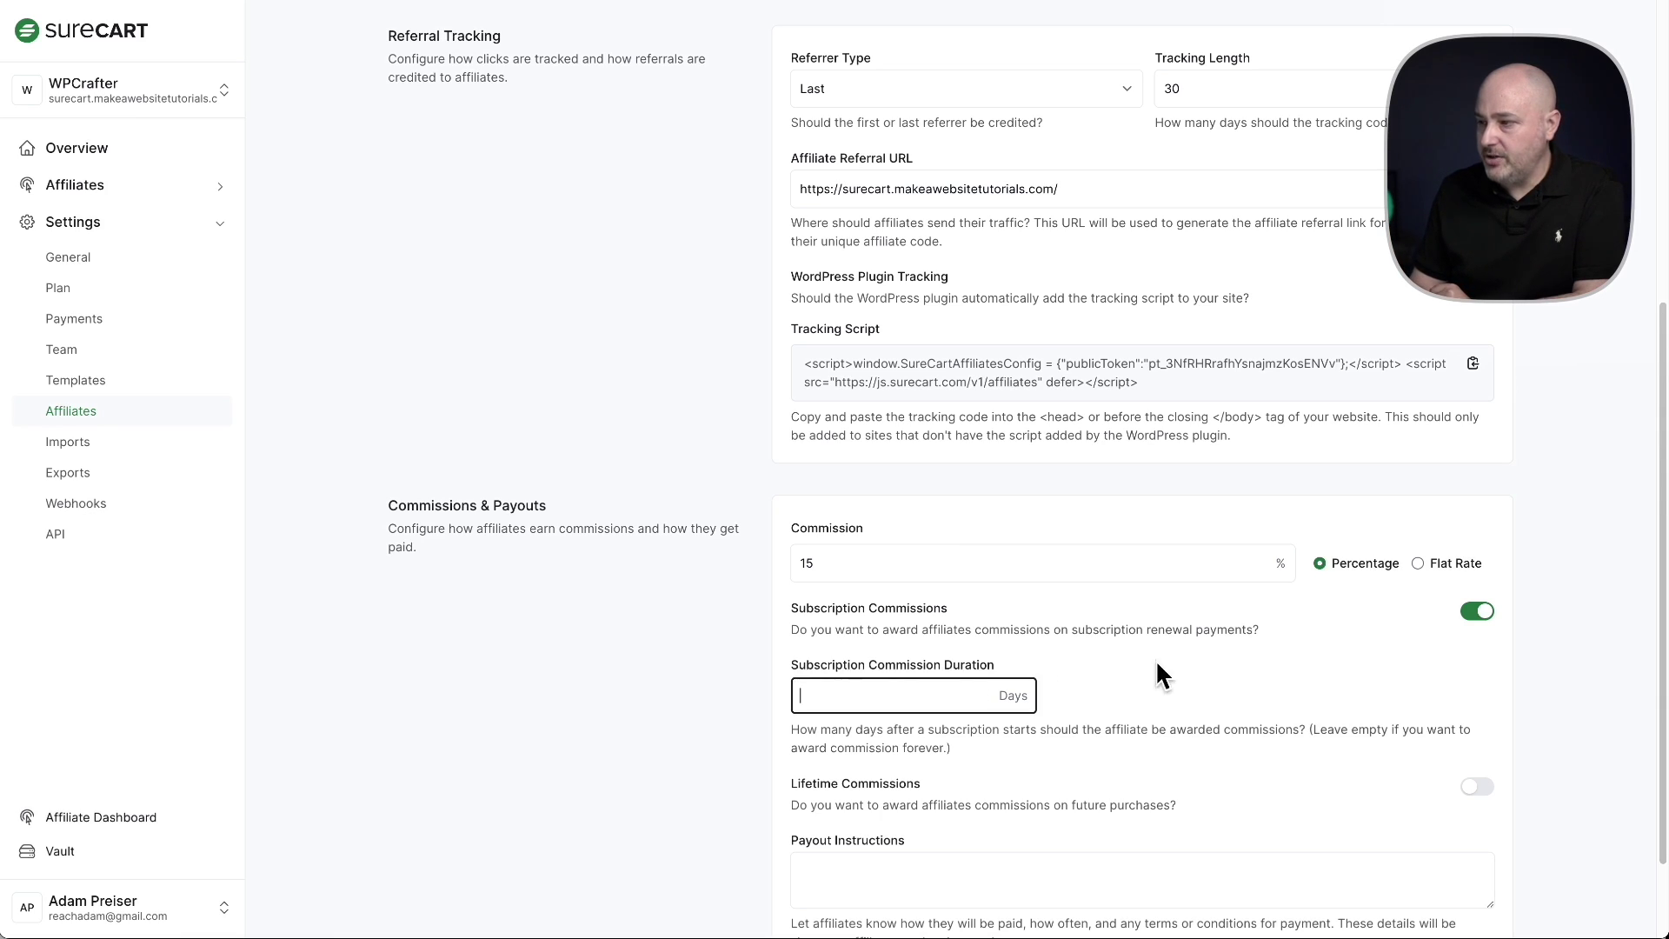
click(1476, 611)
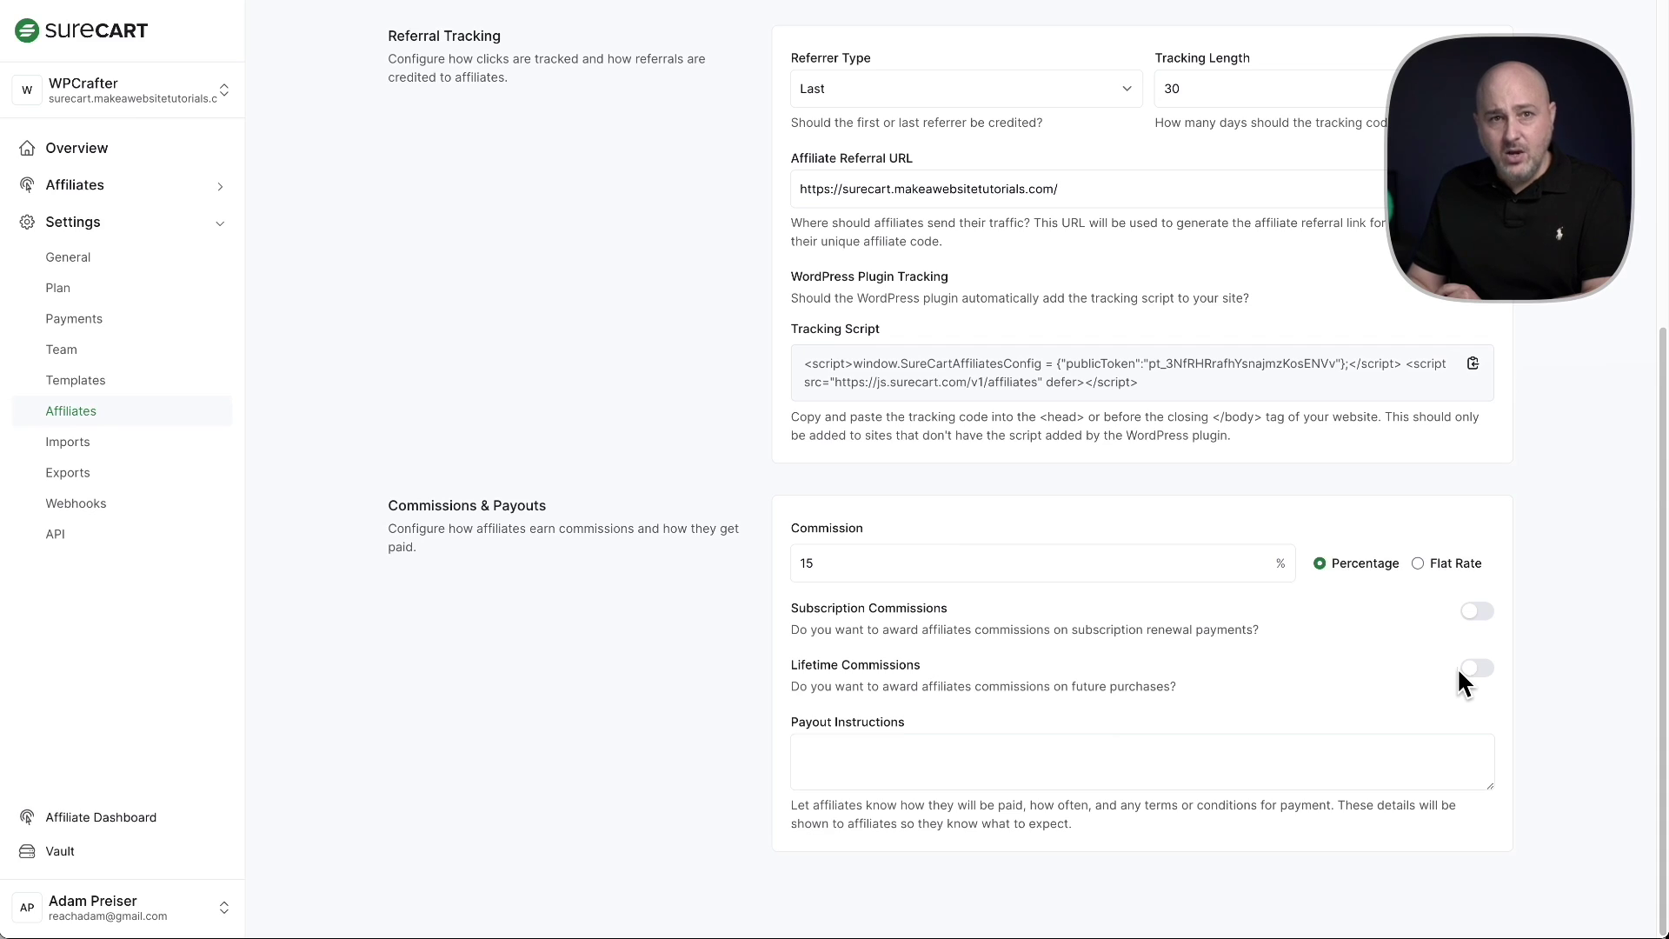
click(878, 754)
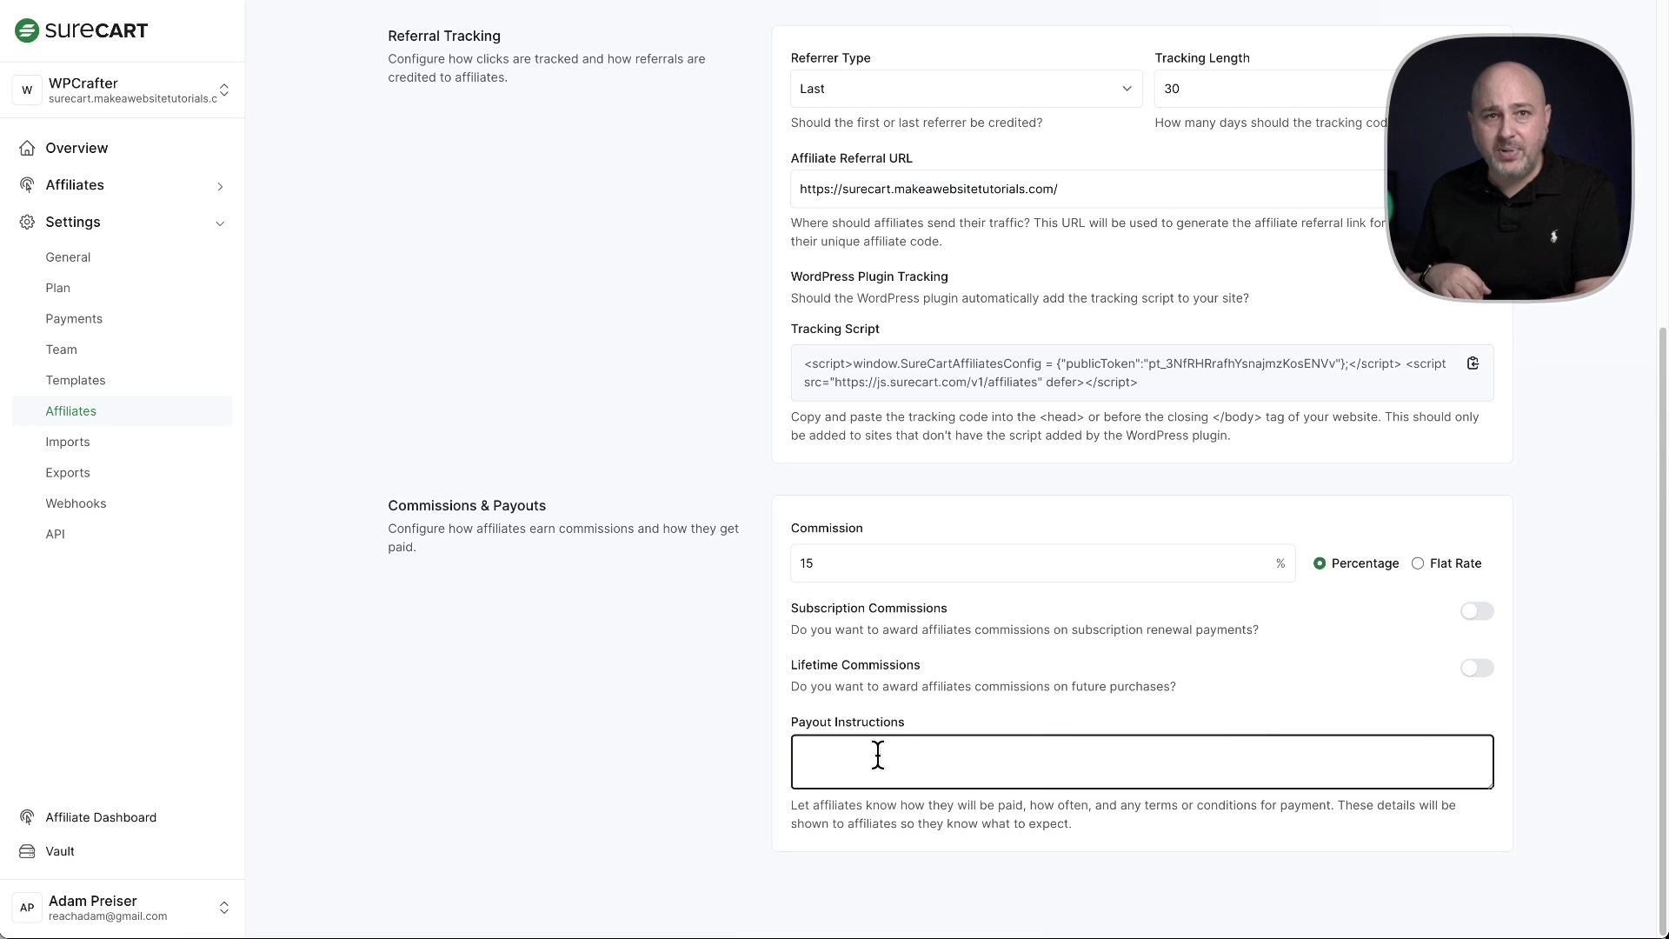
Paste payout instructions covering monthly PayPal payouts, a 45-day sale age, and a $210, 2-referral minimum
text(We make monthly payouts via PayPal. You will need to have a valid PayPal account to receive your commissions.  We will pay out commissions monthly, with payments processed during the third week of each month for referral sales that are at least 45 days old. For example, if a payout is being processed on March 15, 2023, it will include all referral sales made on or before January 31, 2023.  The minimum required commission for a payout is $210 USD and 2  referrals.)
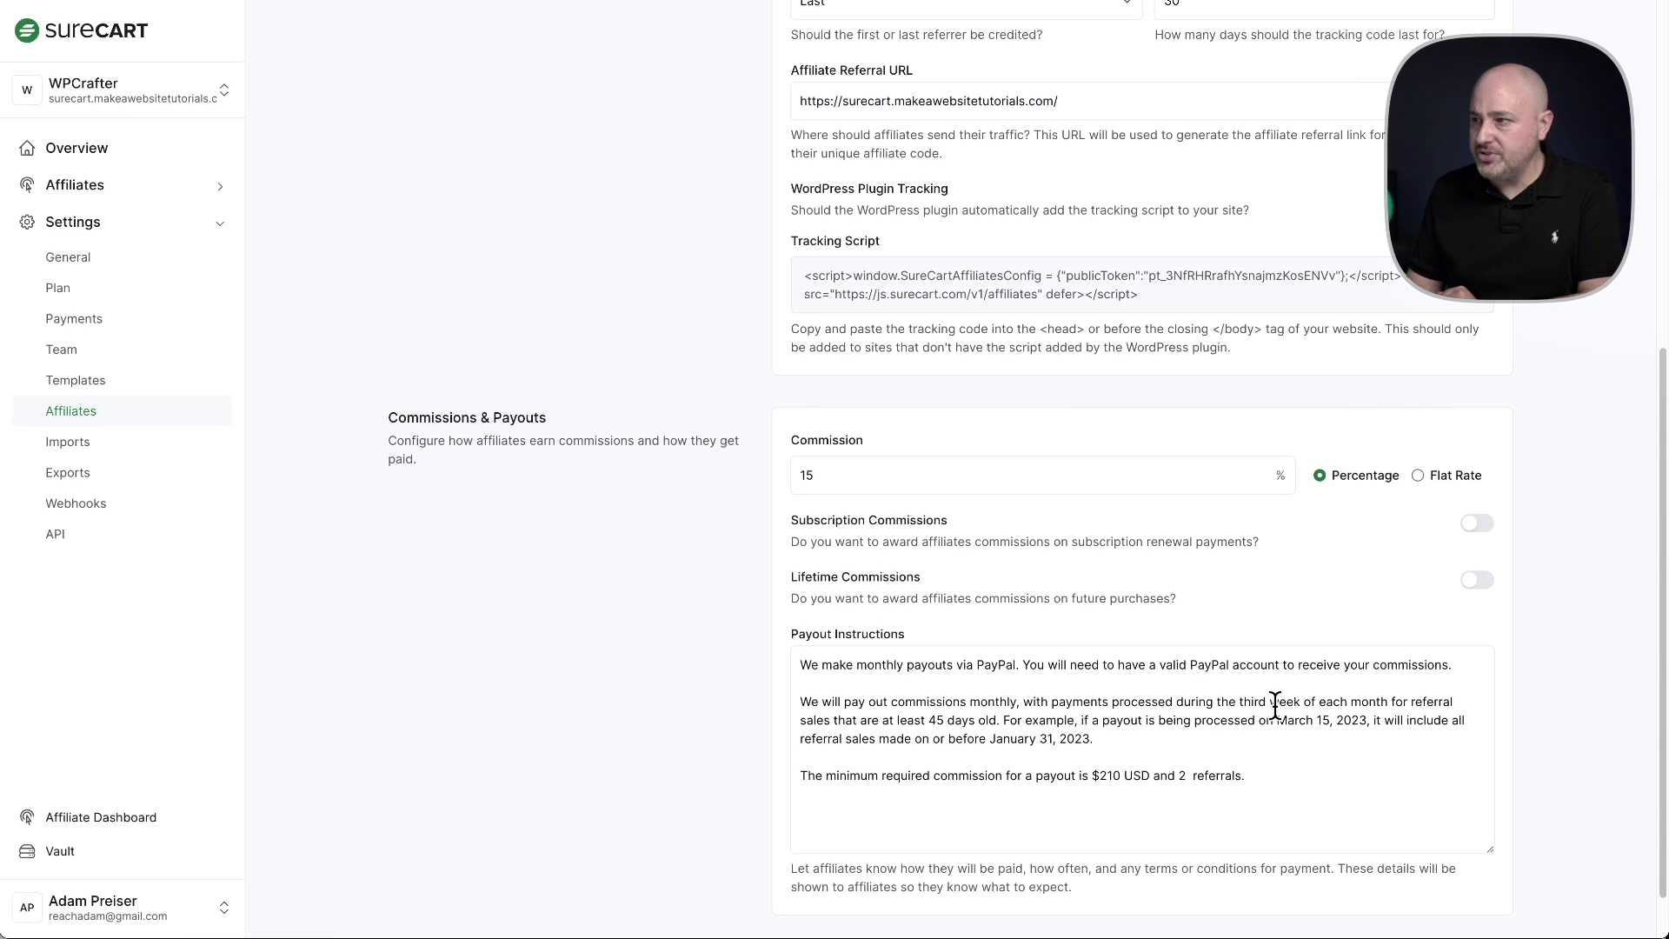
Submit the completed signup form as a test request promoting the store on a YouTube channel
scroll(1269, 704, up, 7)
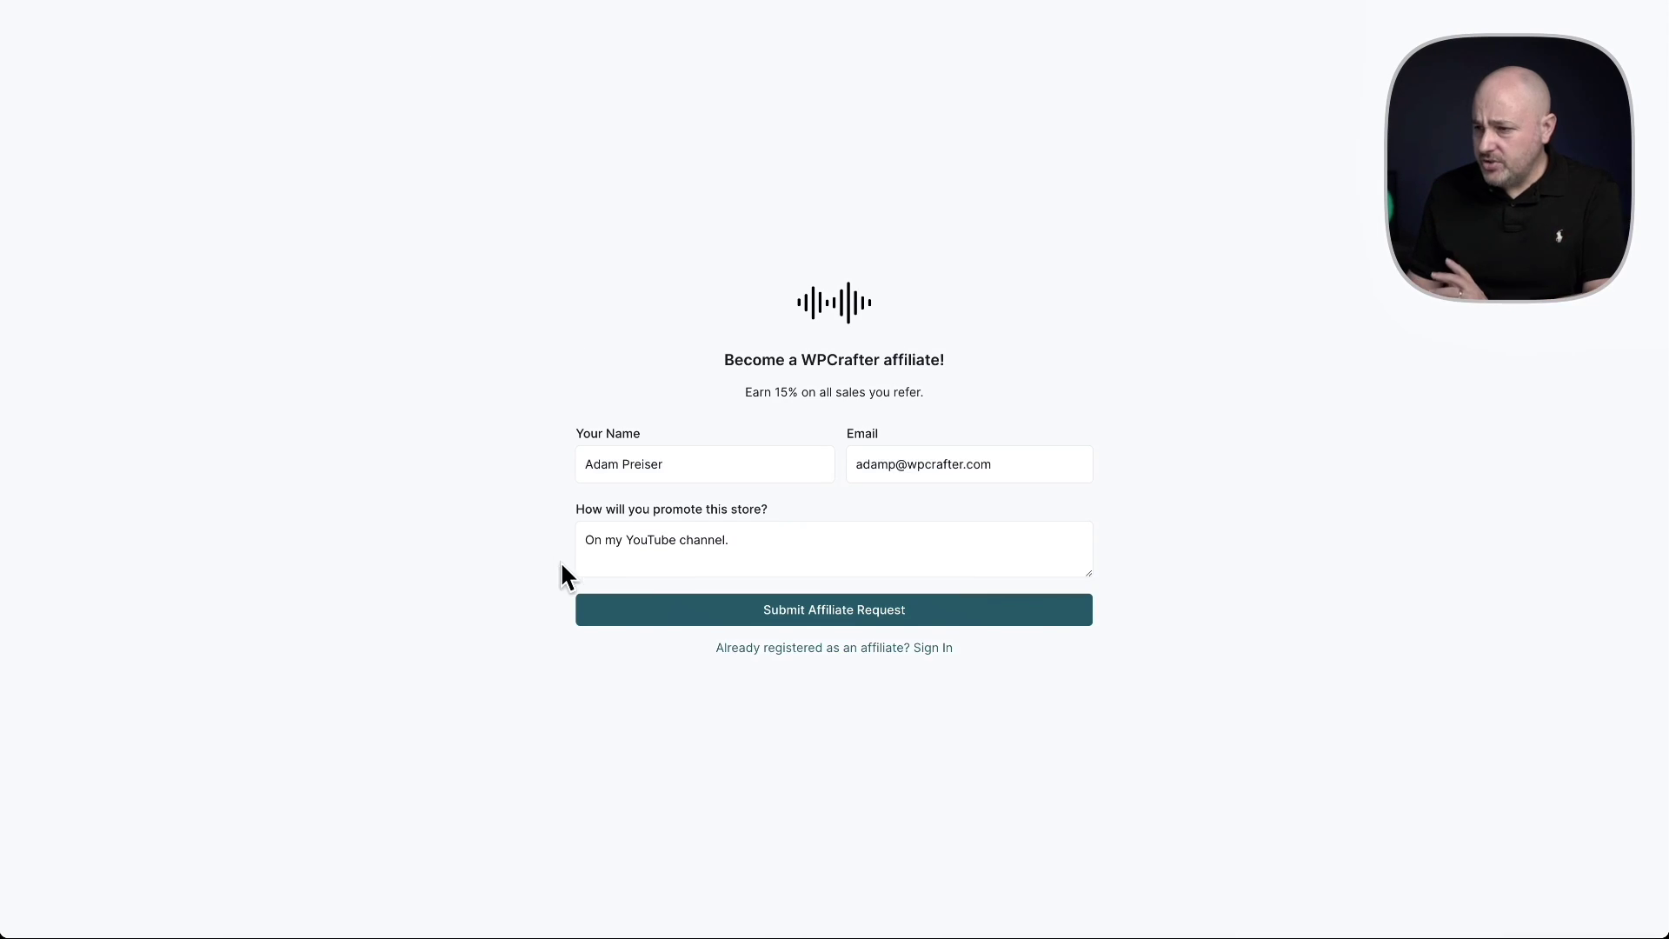
click(818, 613)
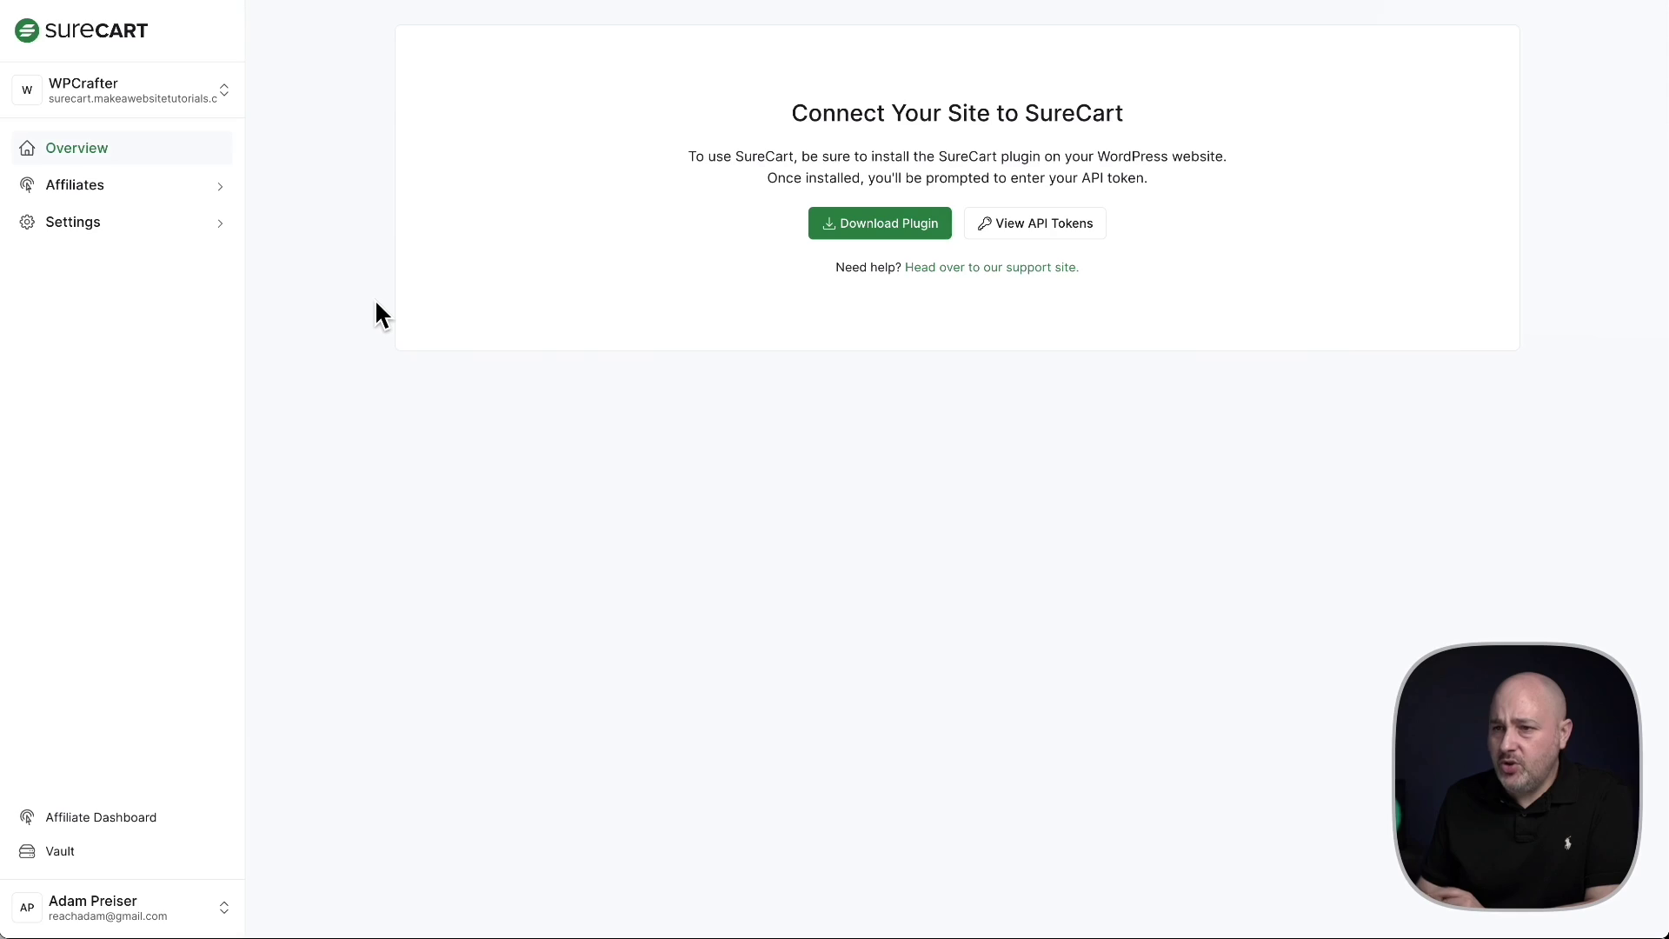
Go to the Affiliates list and switch to Requests to see the pending Nov 27, 2:36pm request
click(97, 186)
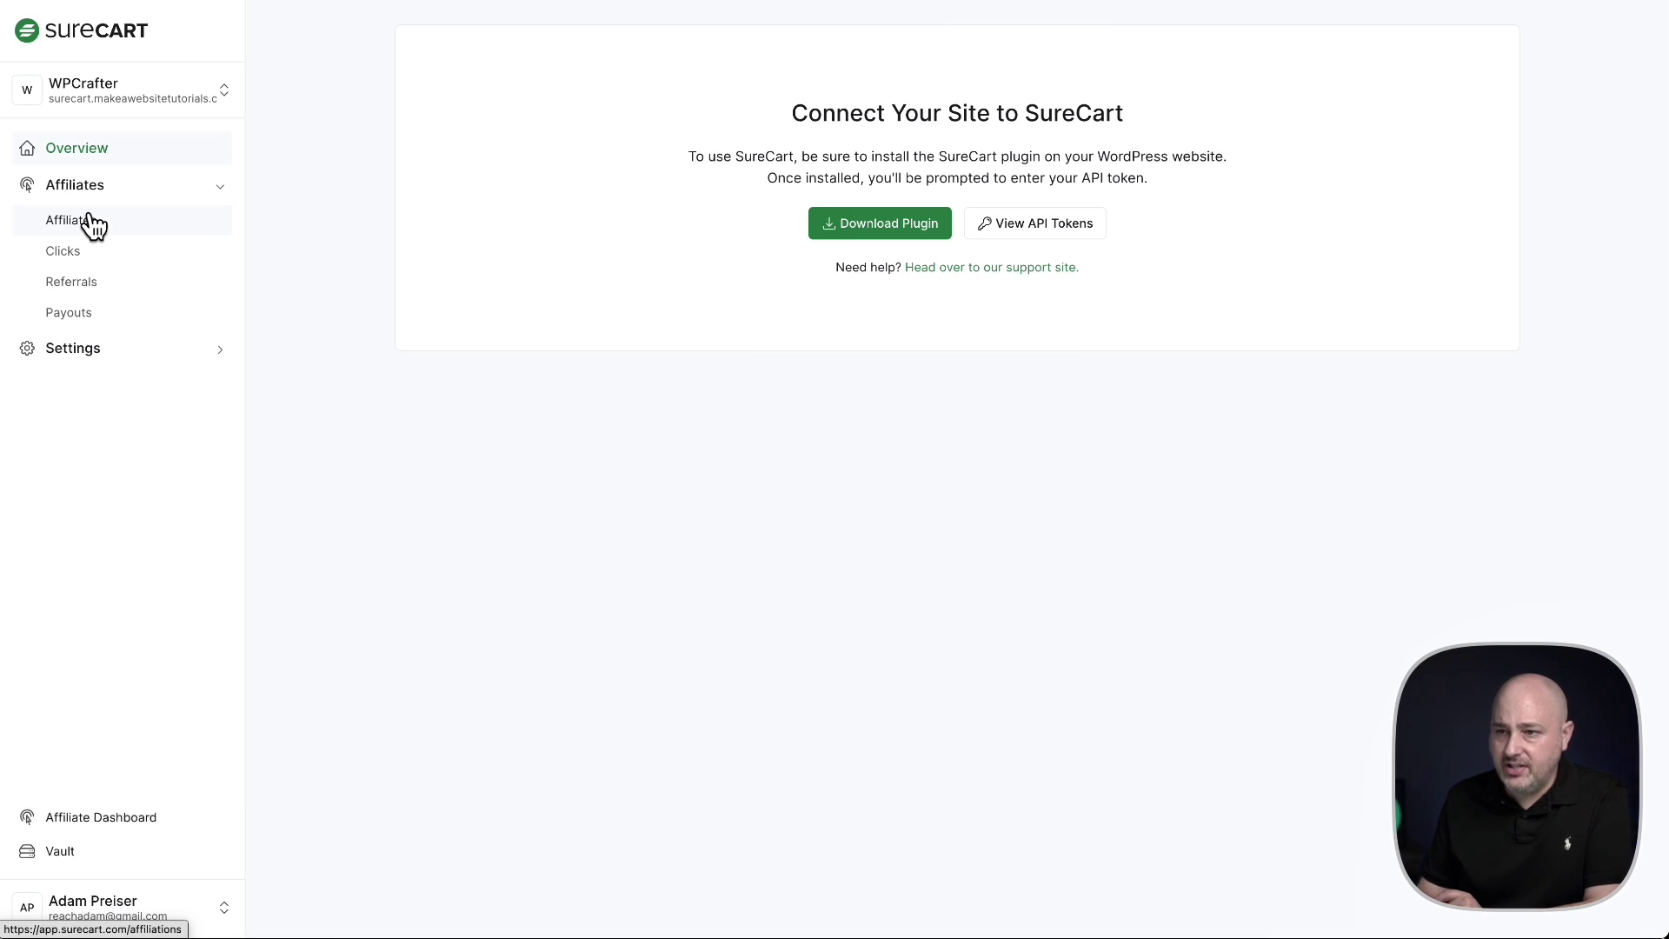
click(91, 223)
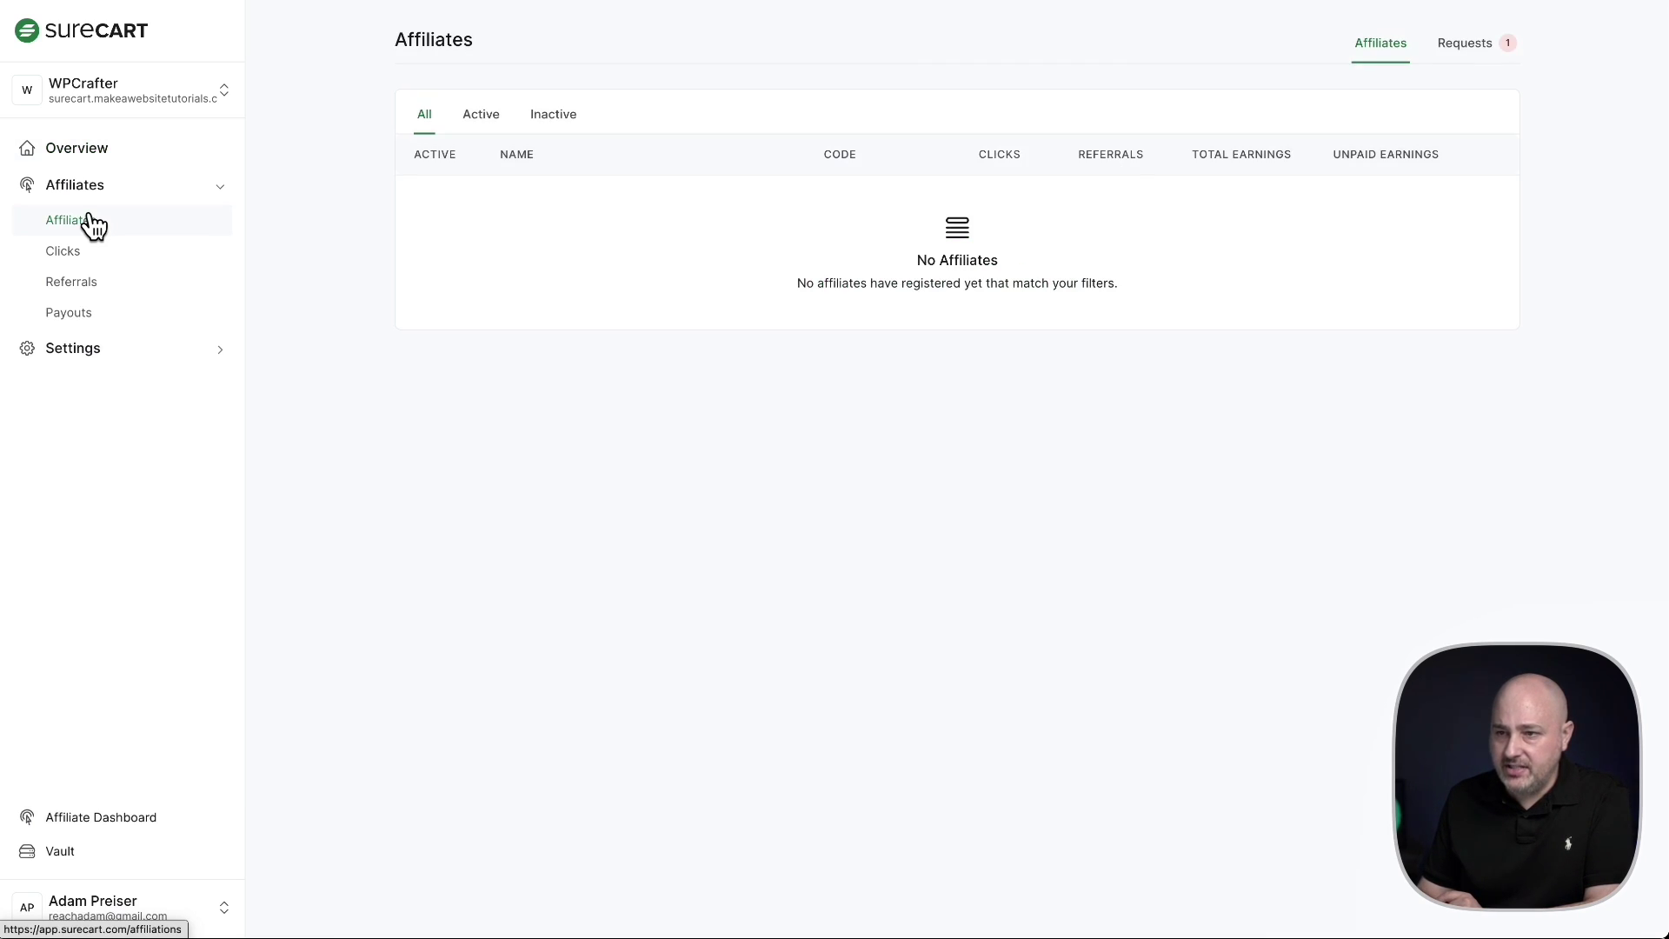
click(1476, 56)
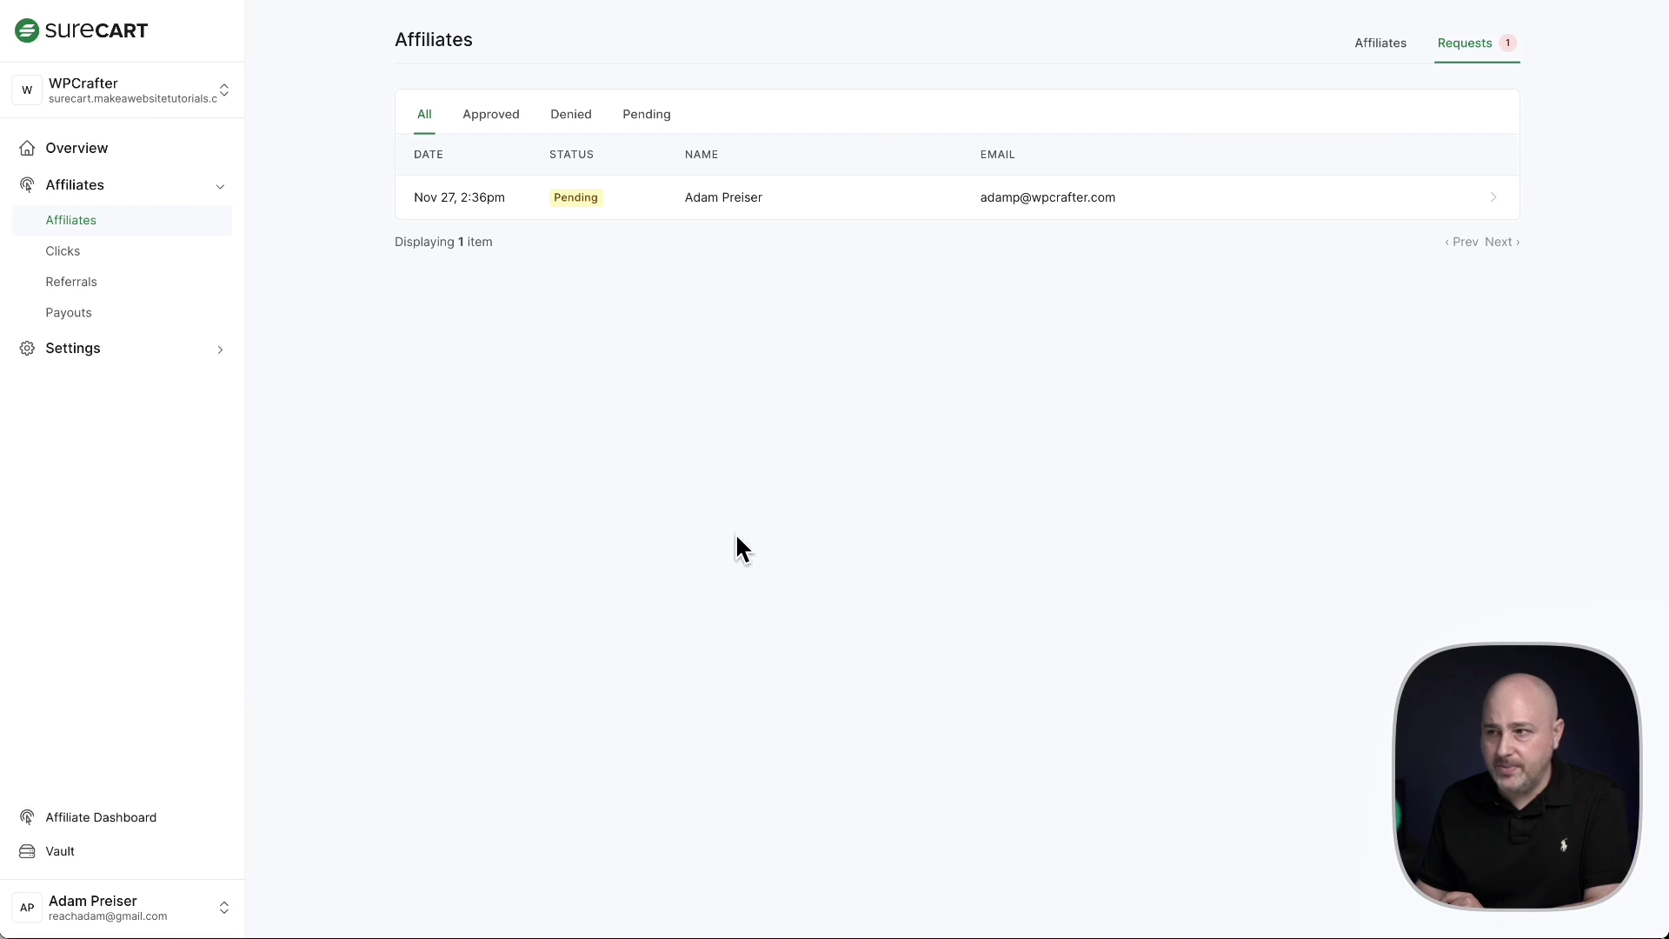
Open the Nov 27, 2:36pm pending request and approve it
click(810, 196)
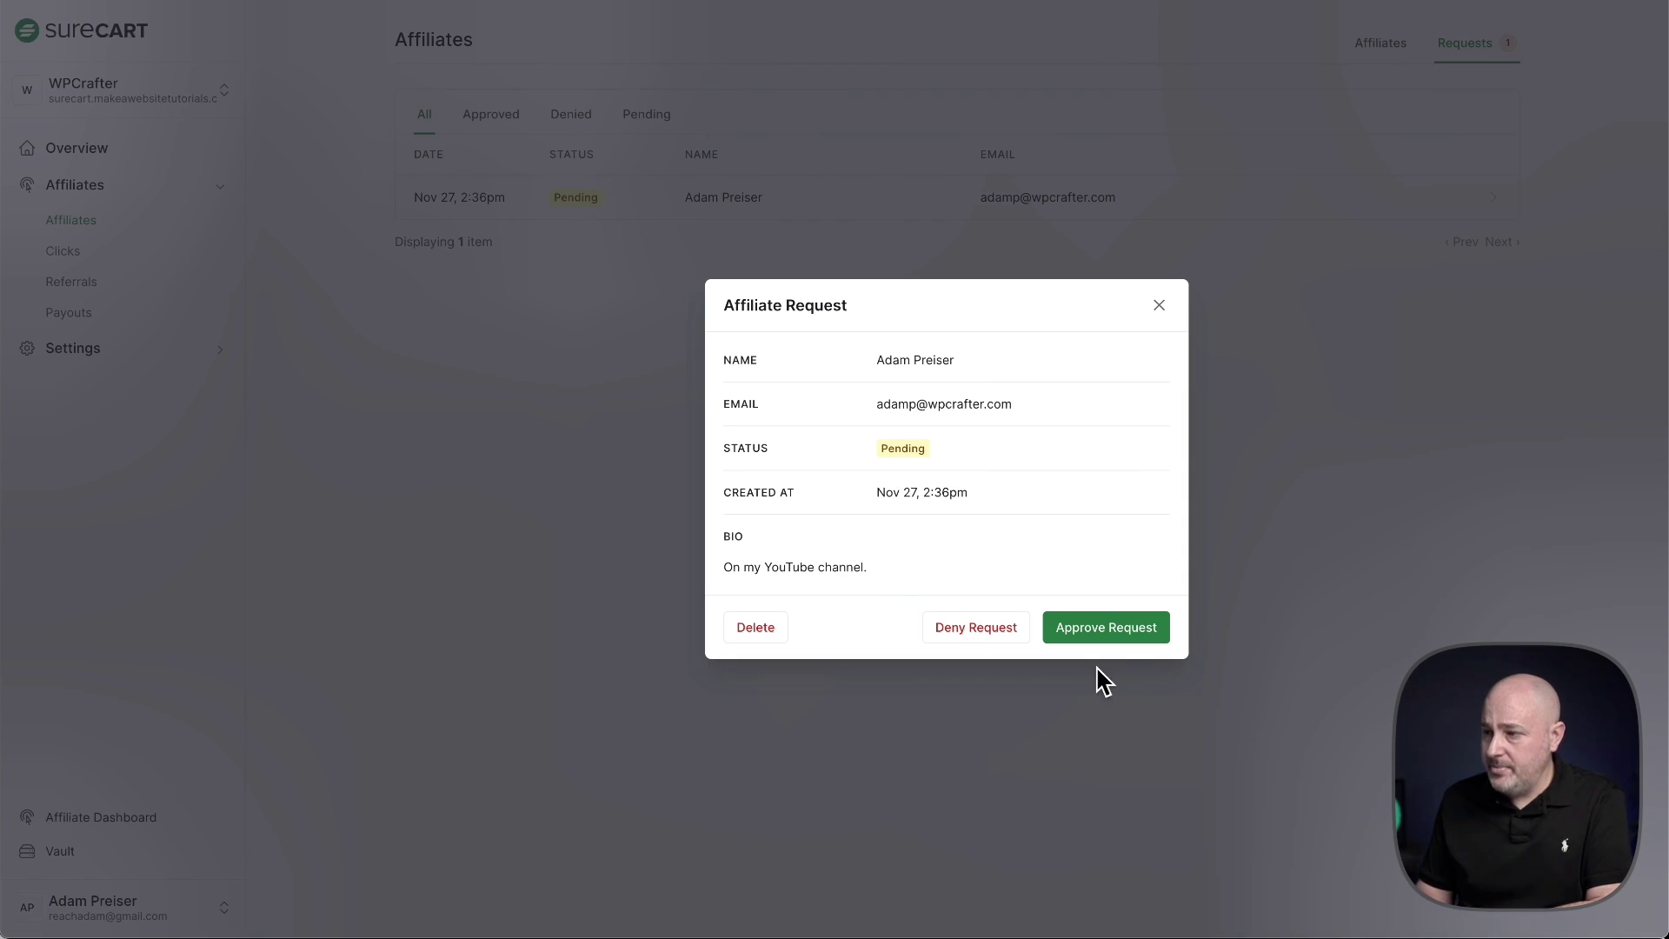
click(1106, 635)
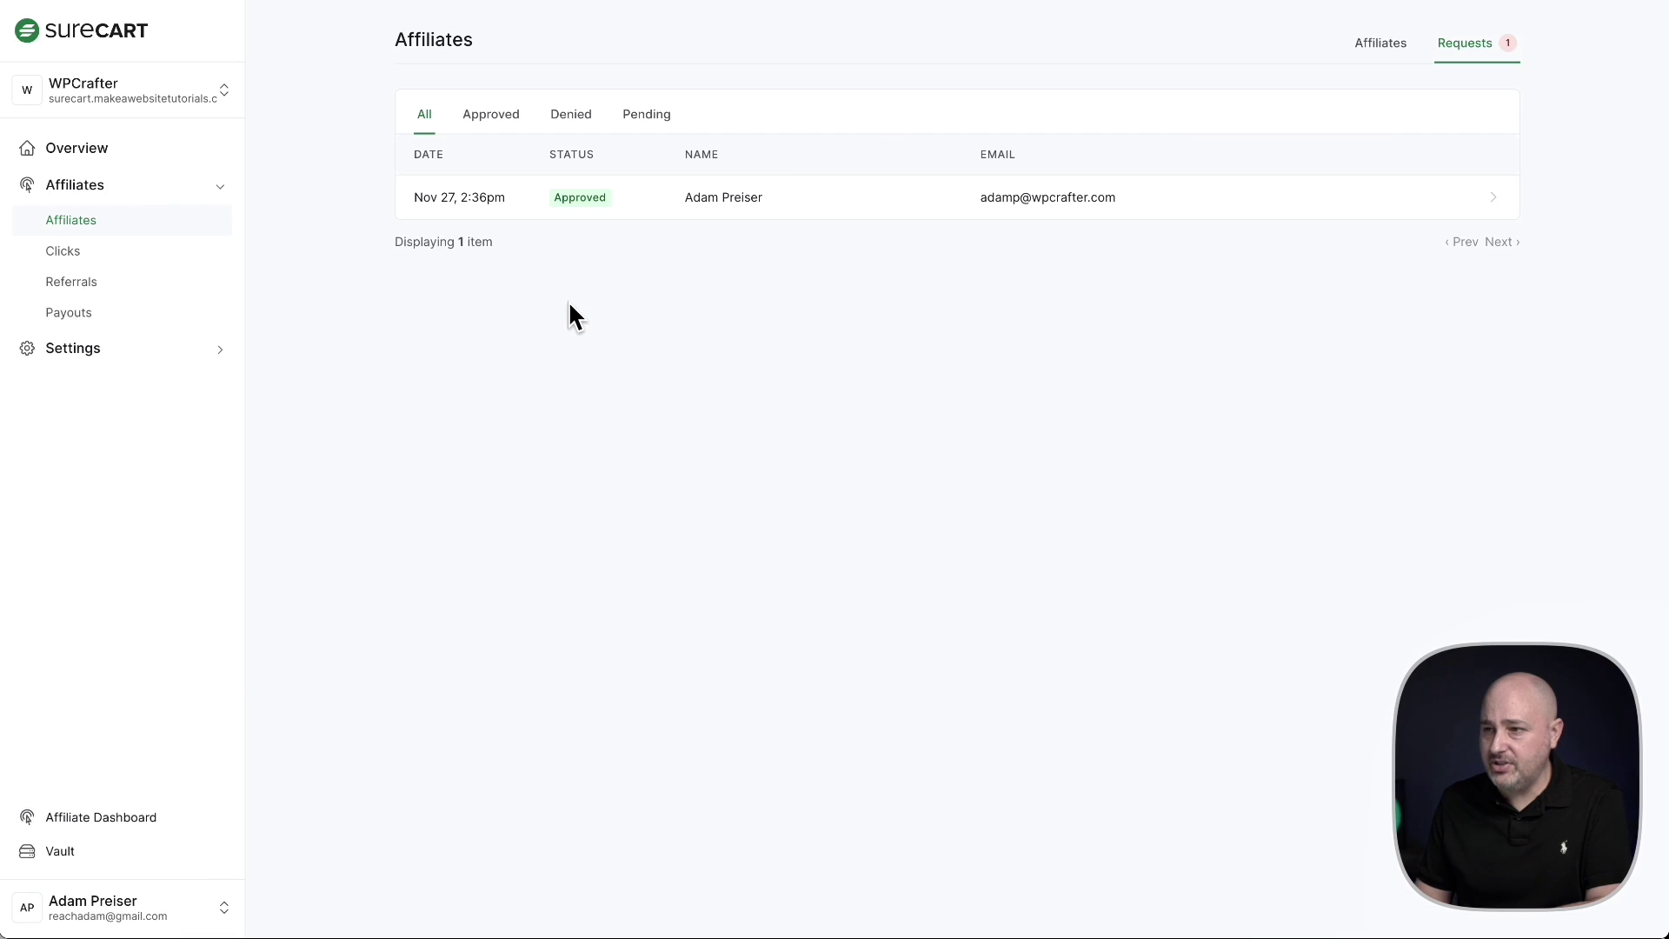
Confirm the approved affiliate request, then view the Clicks report: 0 clicks, 0 referrals, 0.00% conversion
click(95, 223)
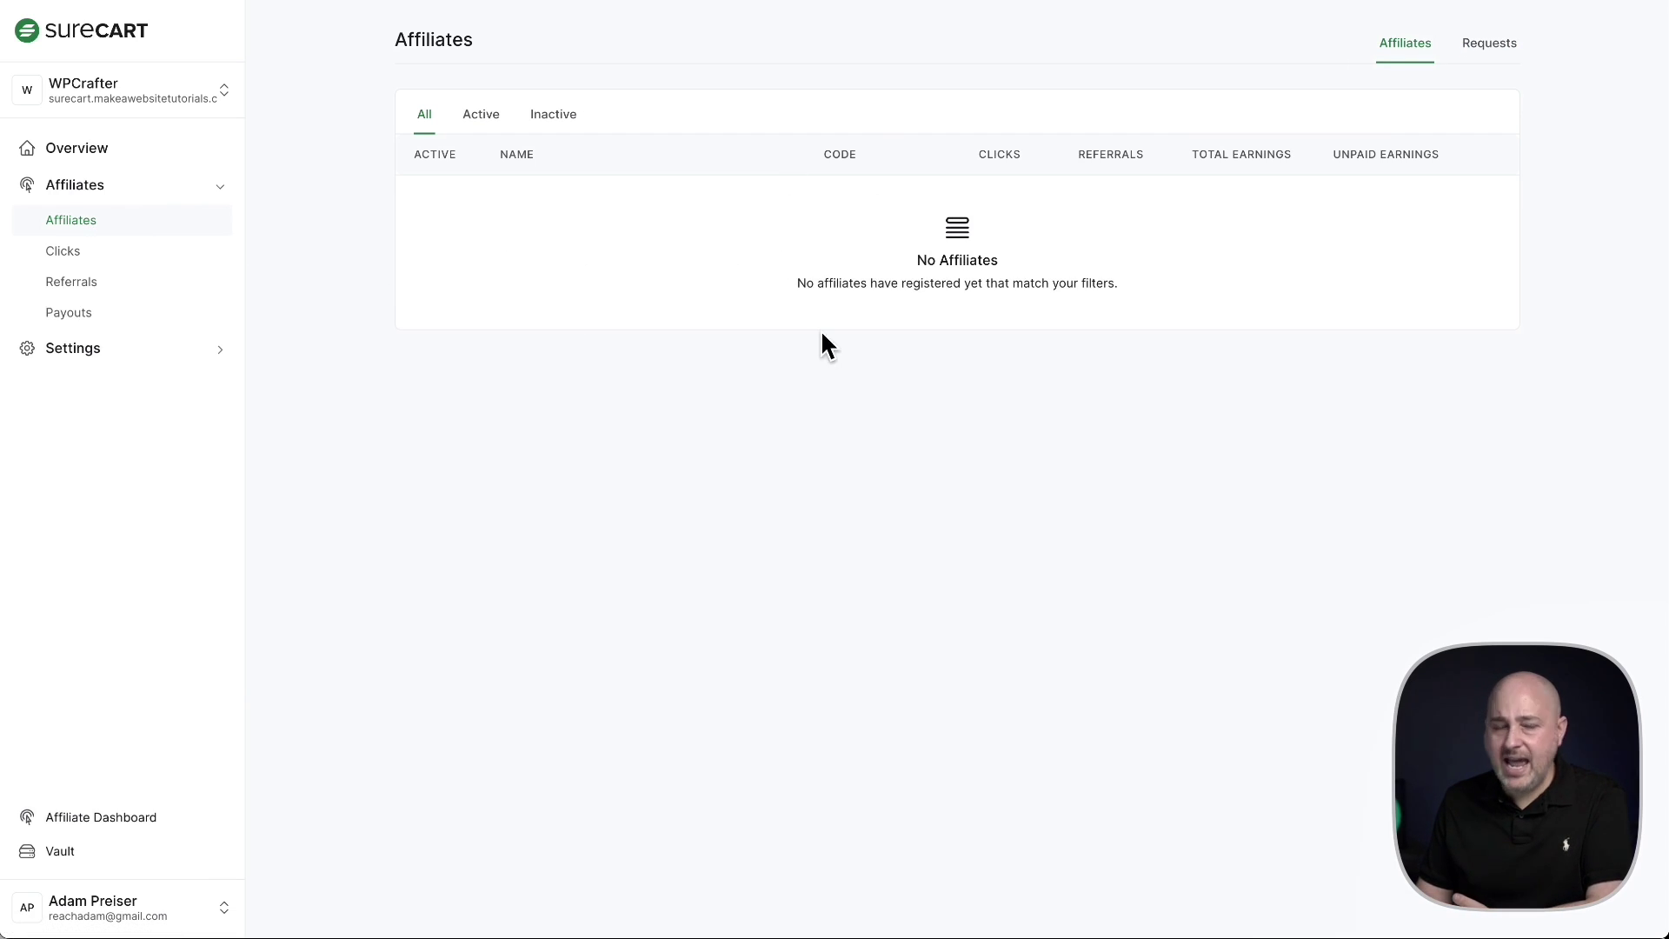
click(1475, 51)
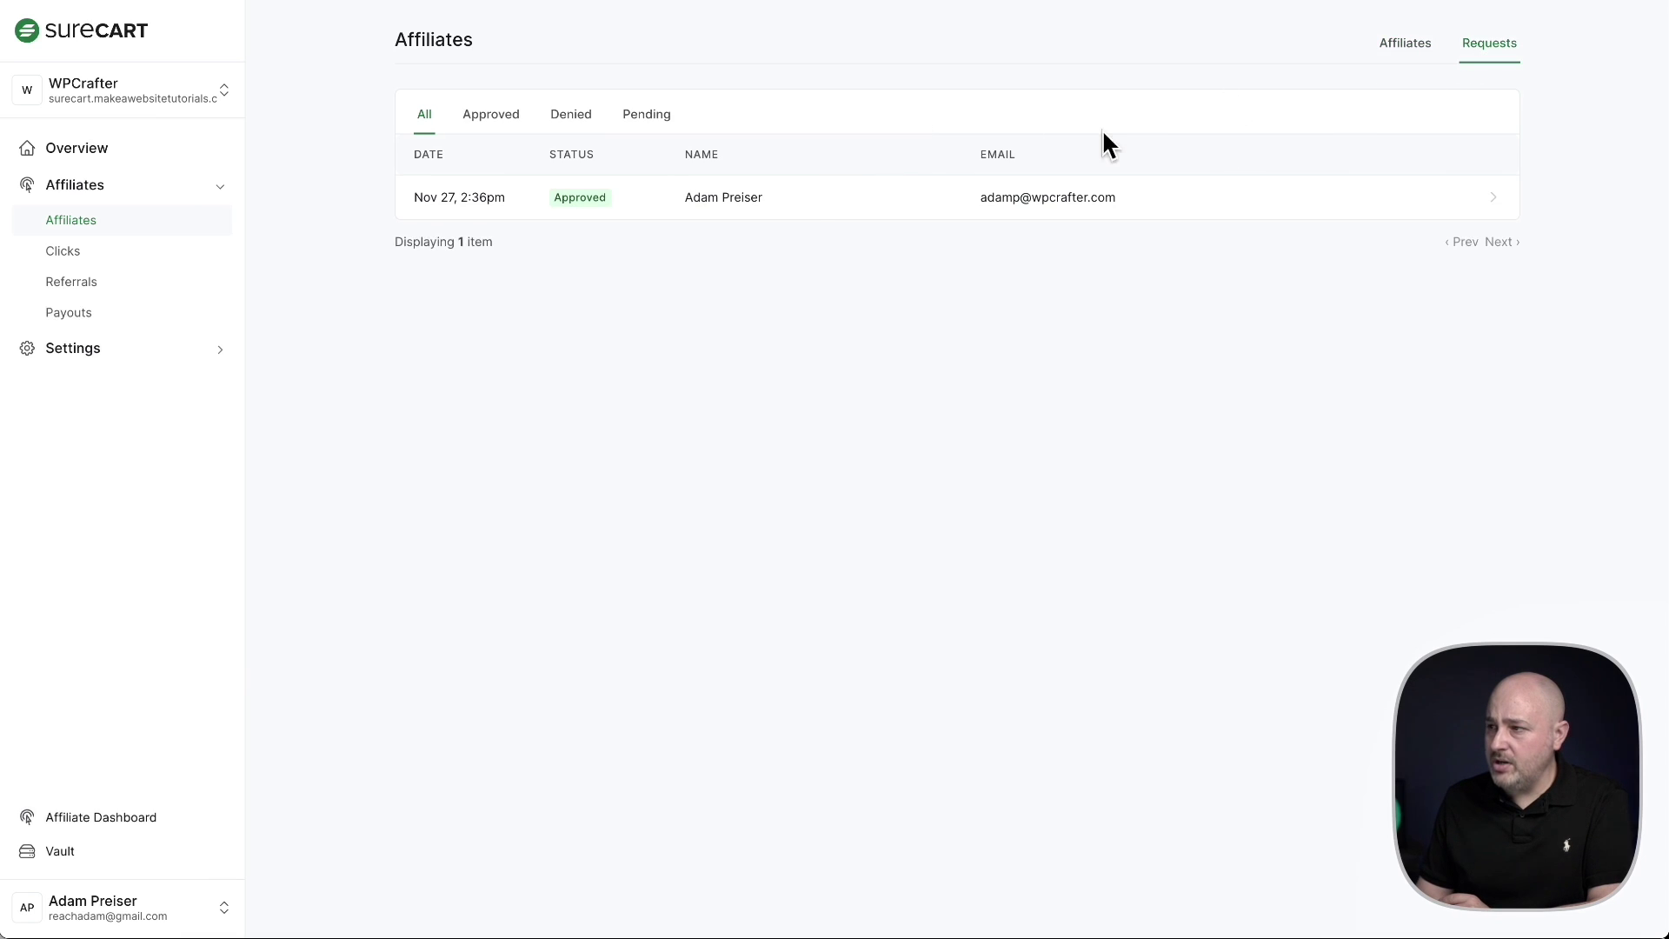
click(1390, 51)
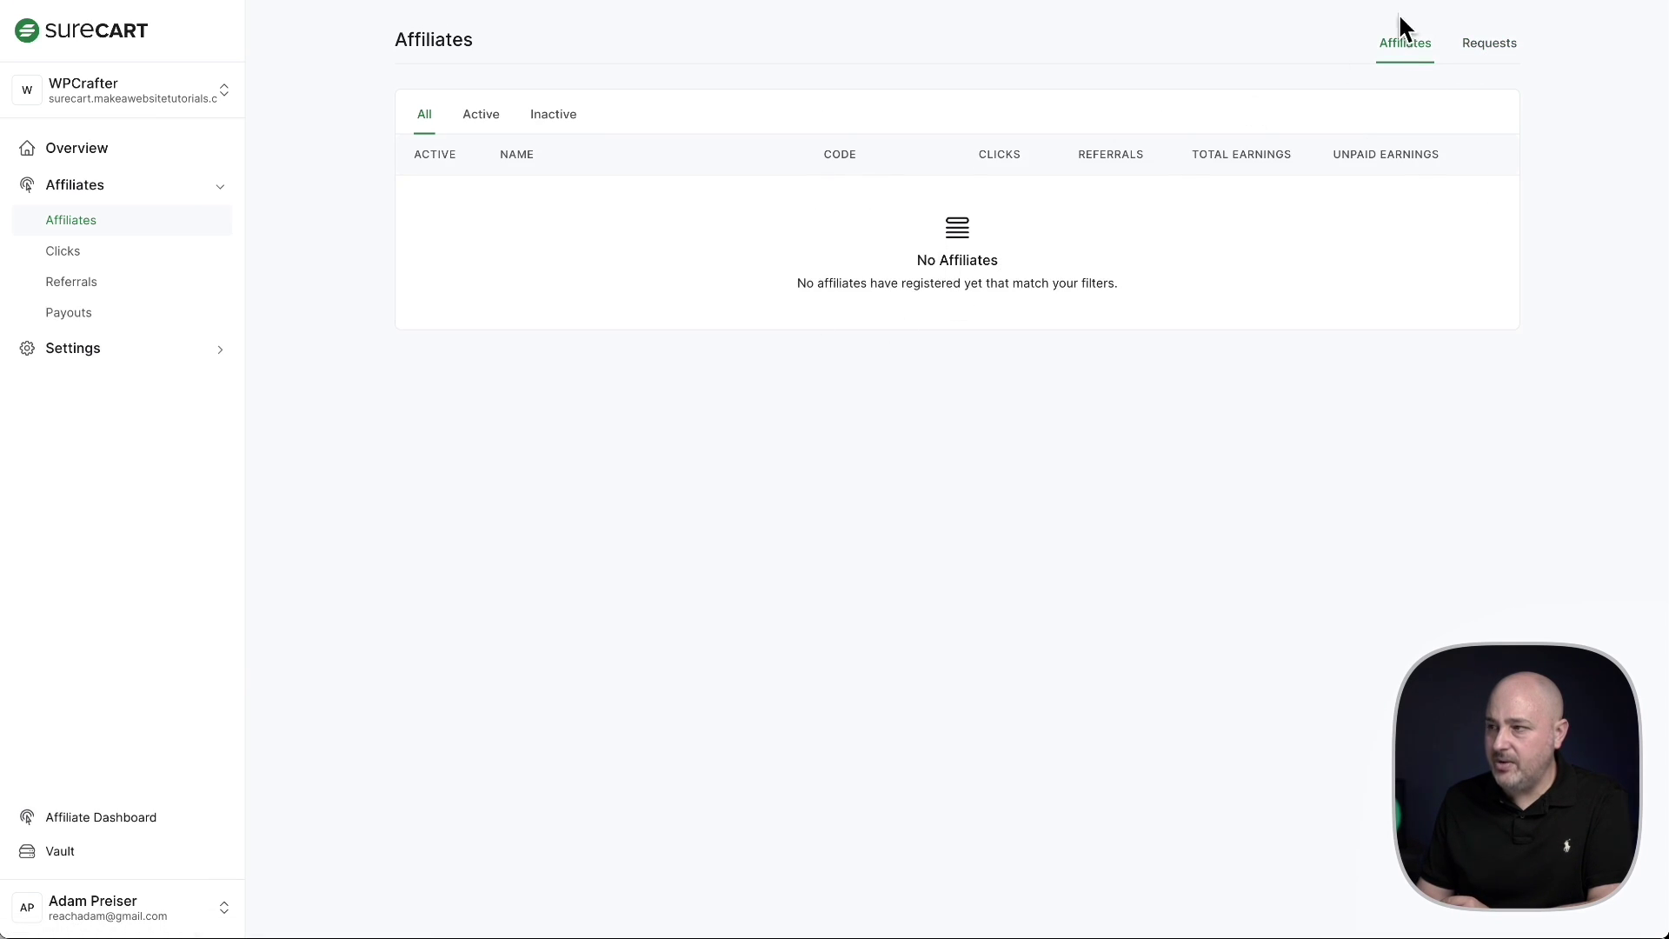
click(1477, 48)
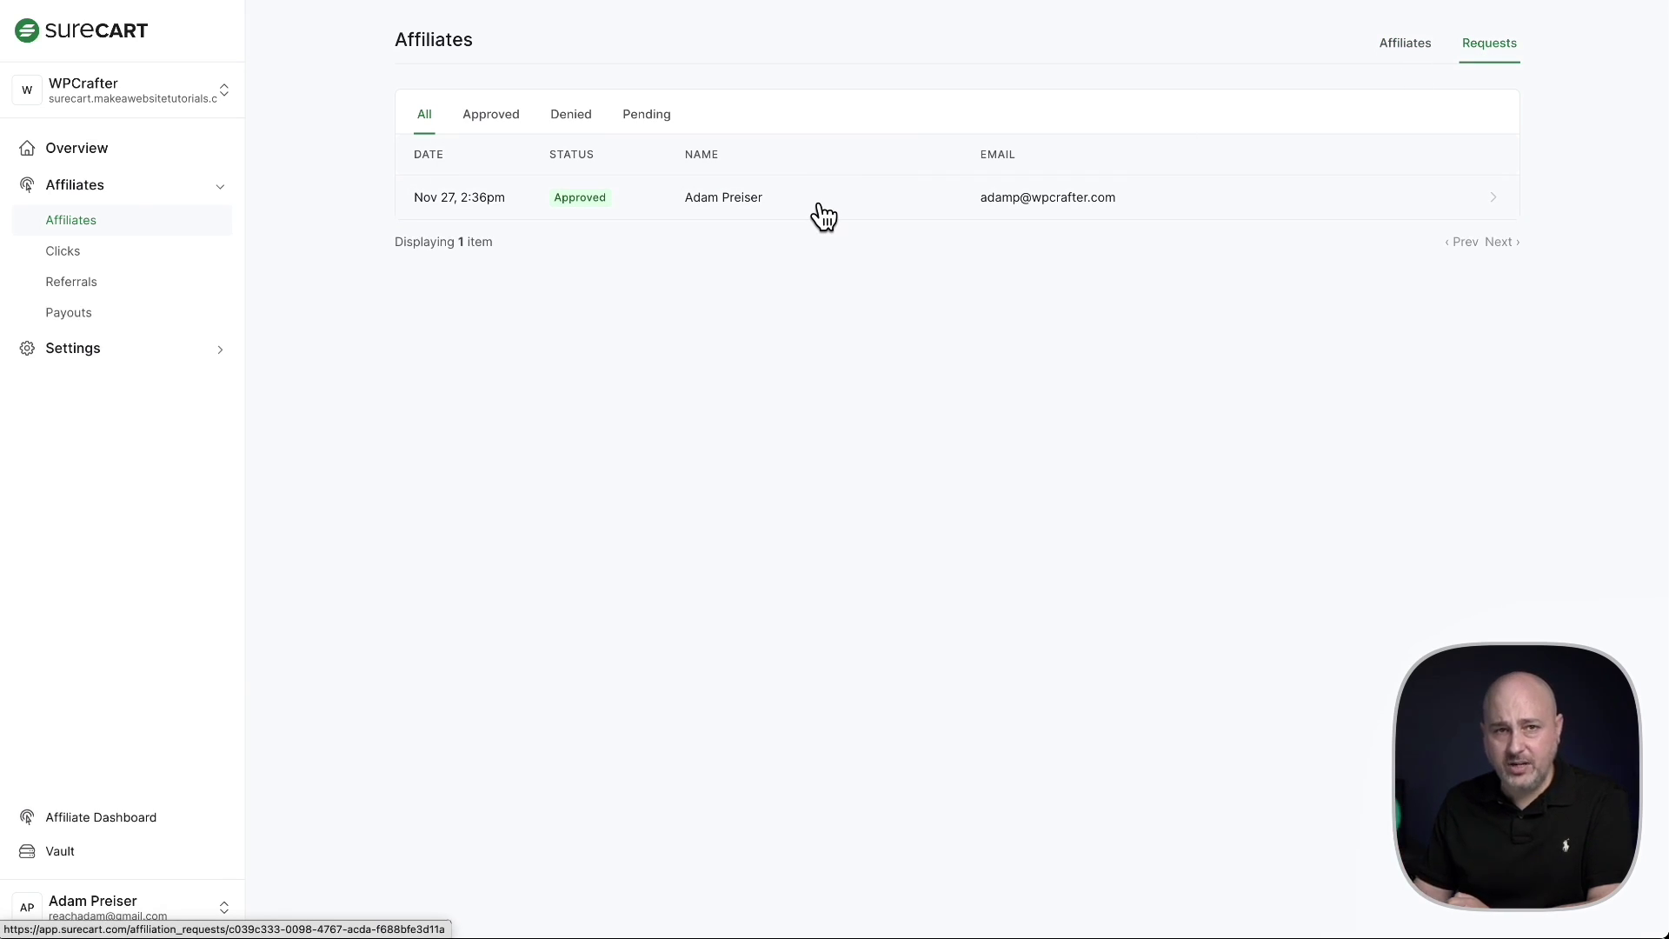
click(1391, 49)
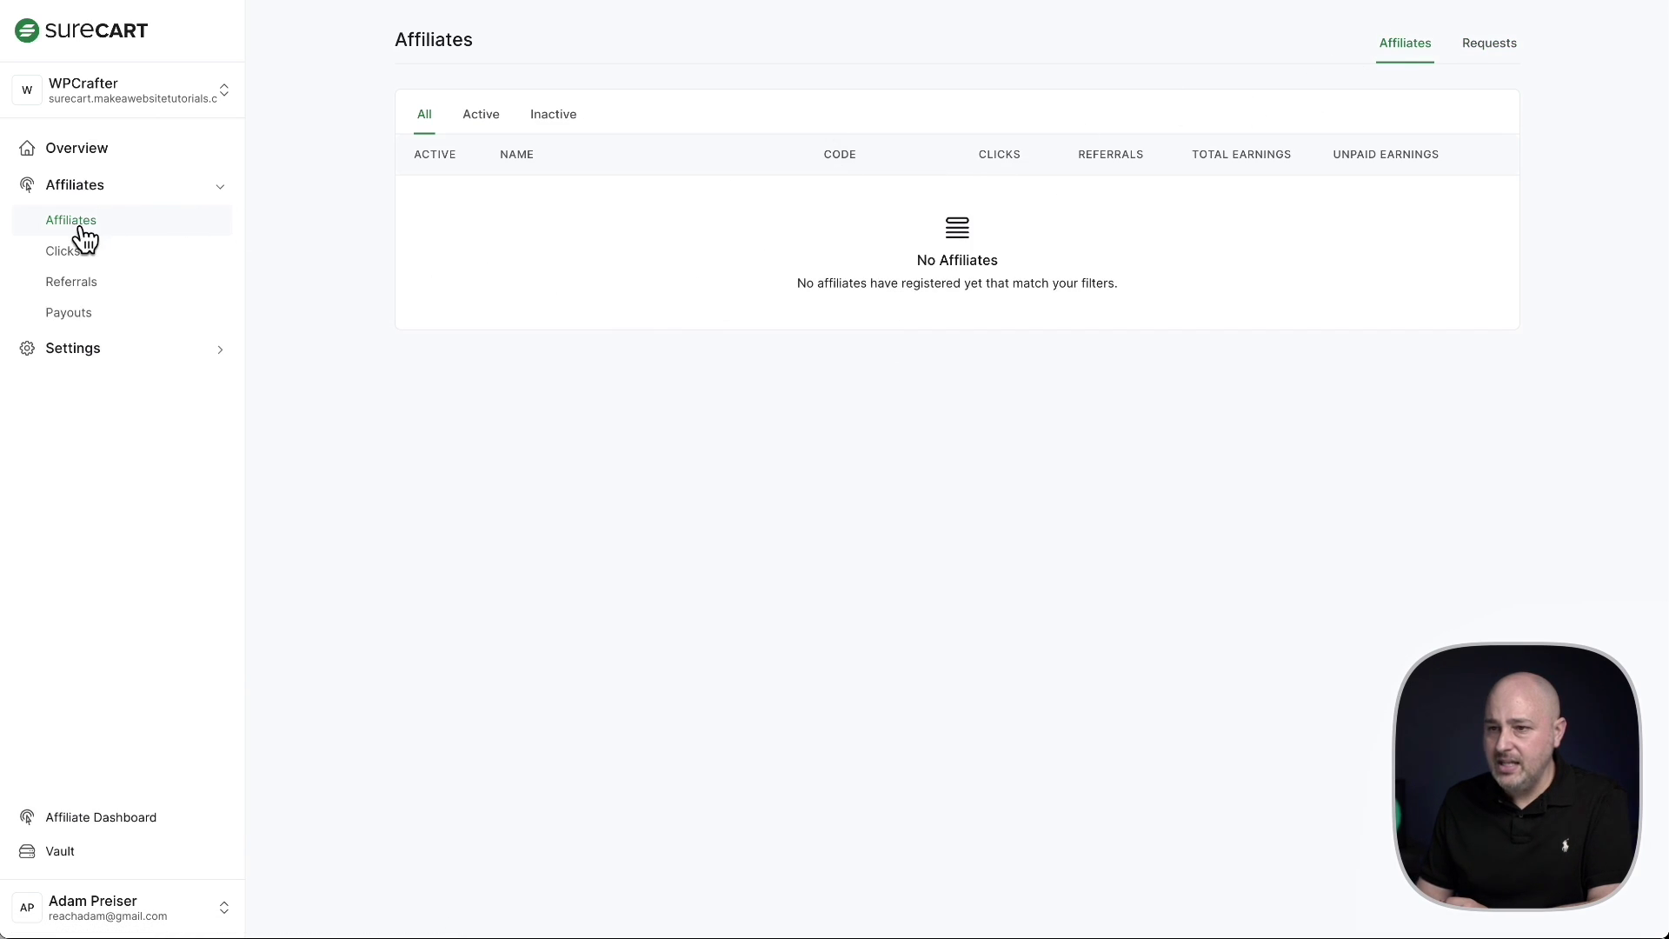
click(93, 260)
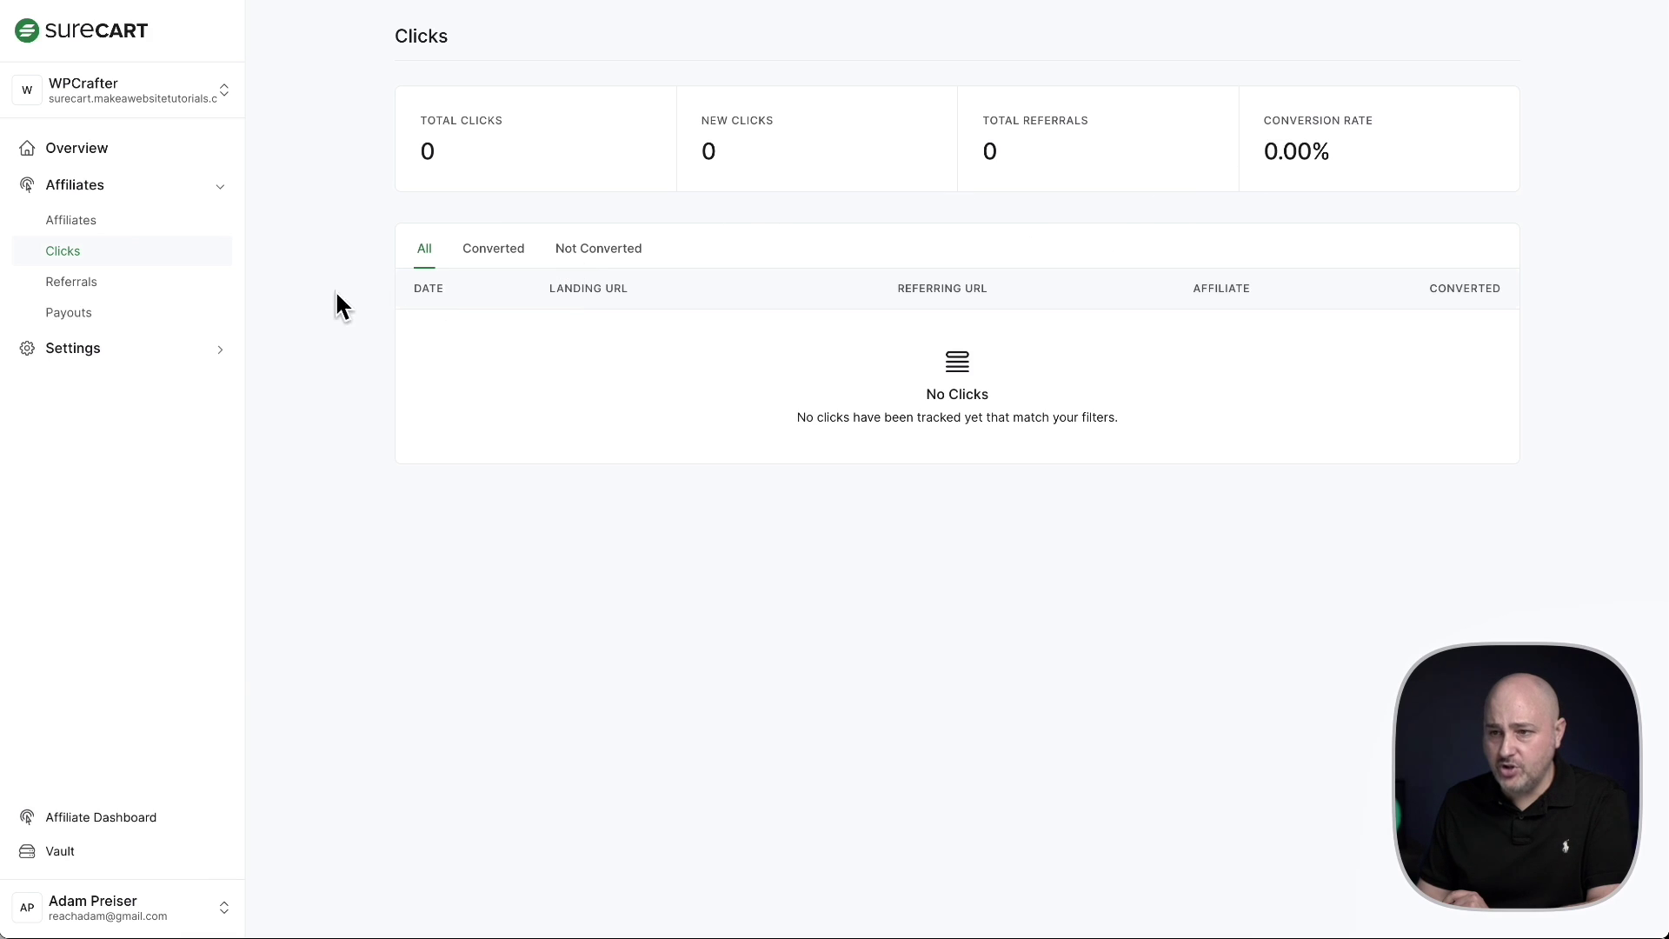
View the Referrals report, showing 0 referrals and $0.00 unpaid commission
click(67, 283)
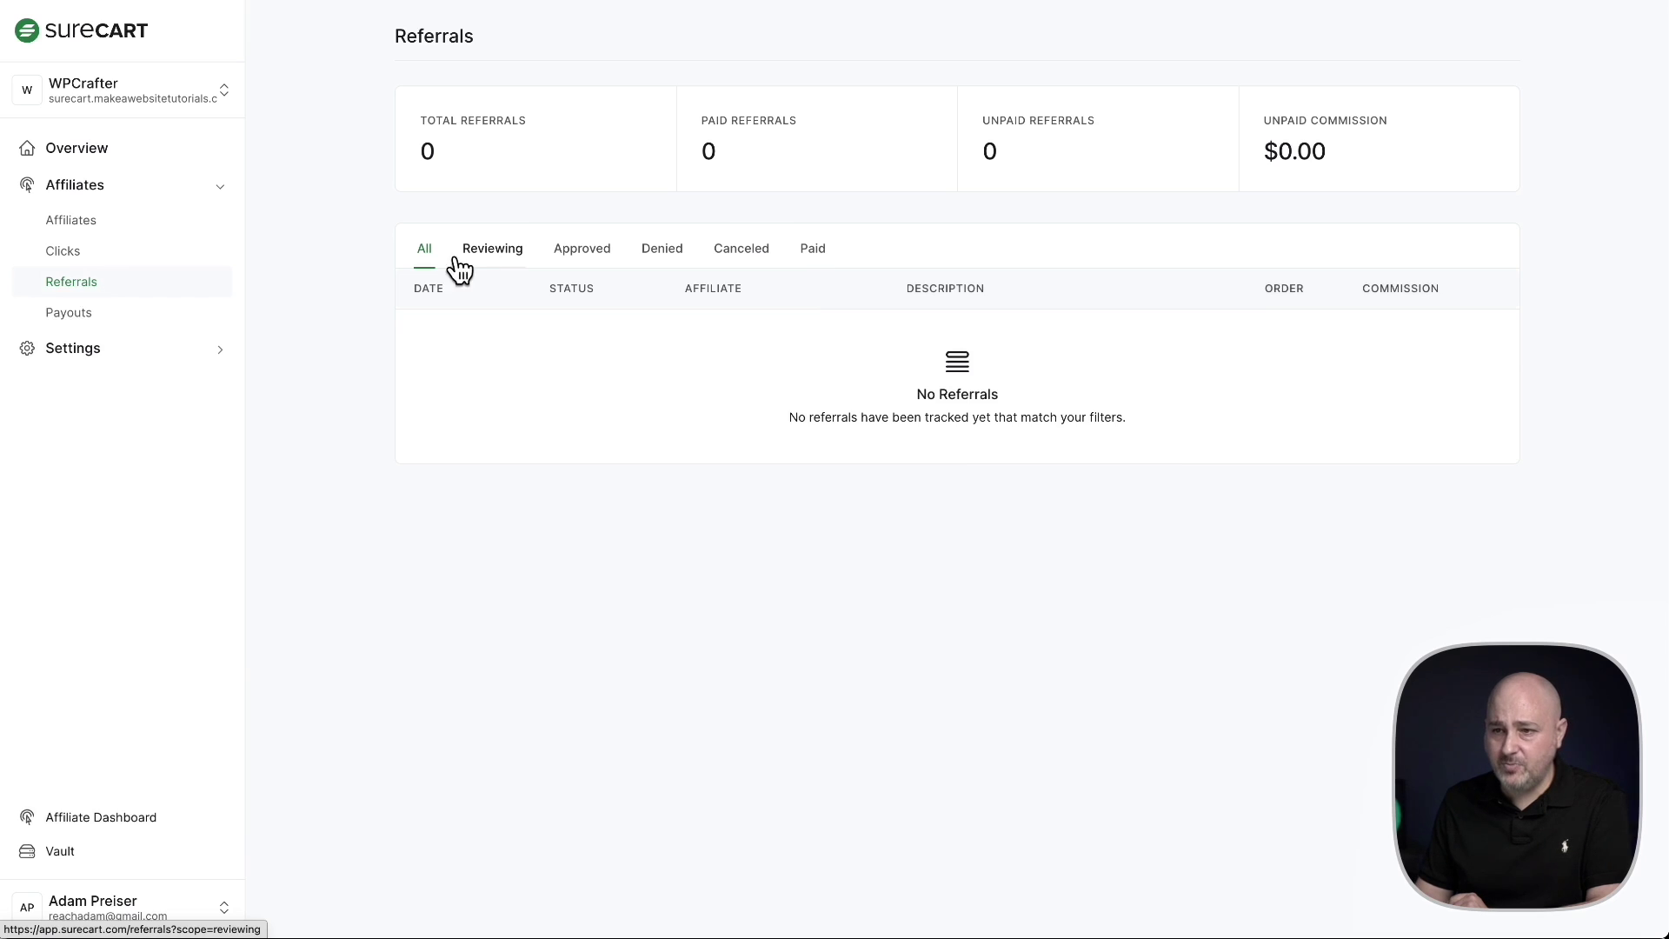
View the Payouts report, showing 0 payouts and $0.00 paid, unpaid and average commission
click(59, 320)
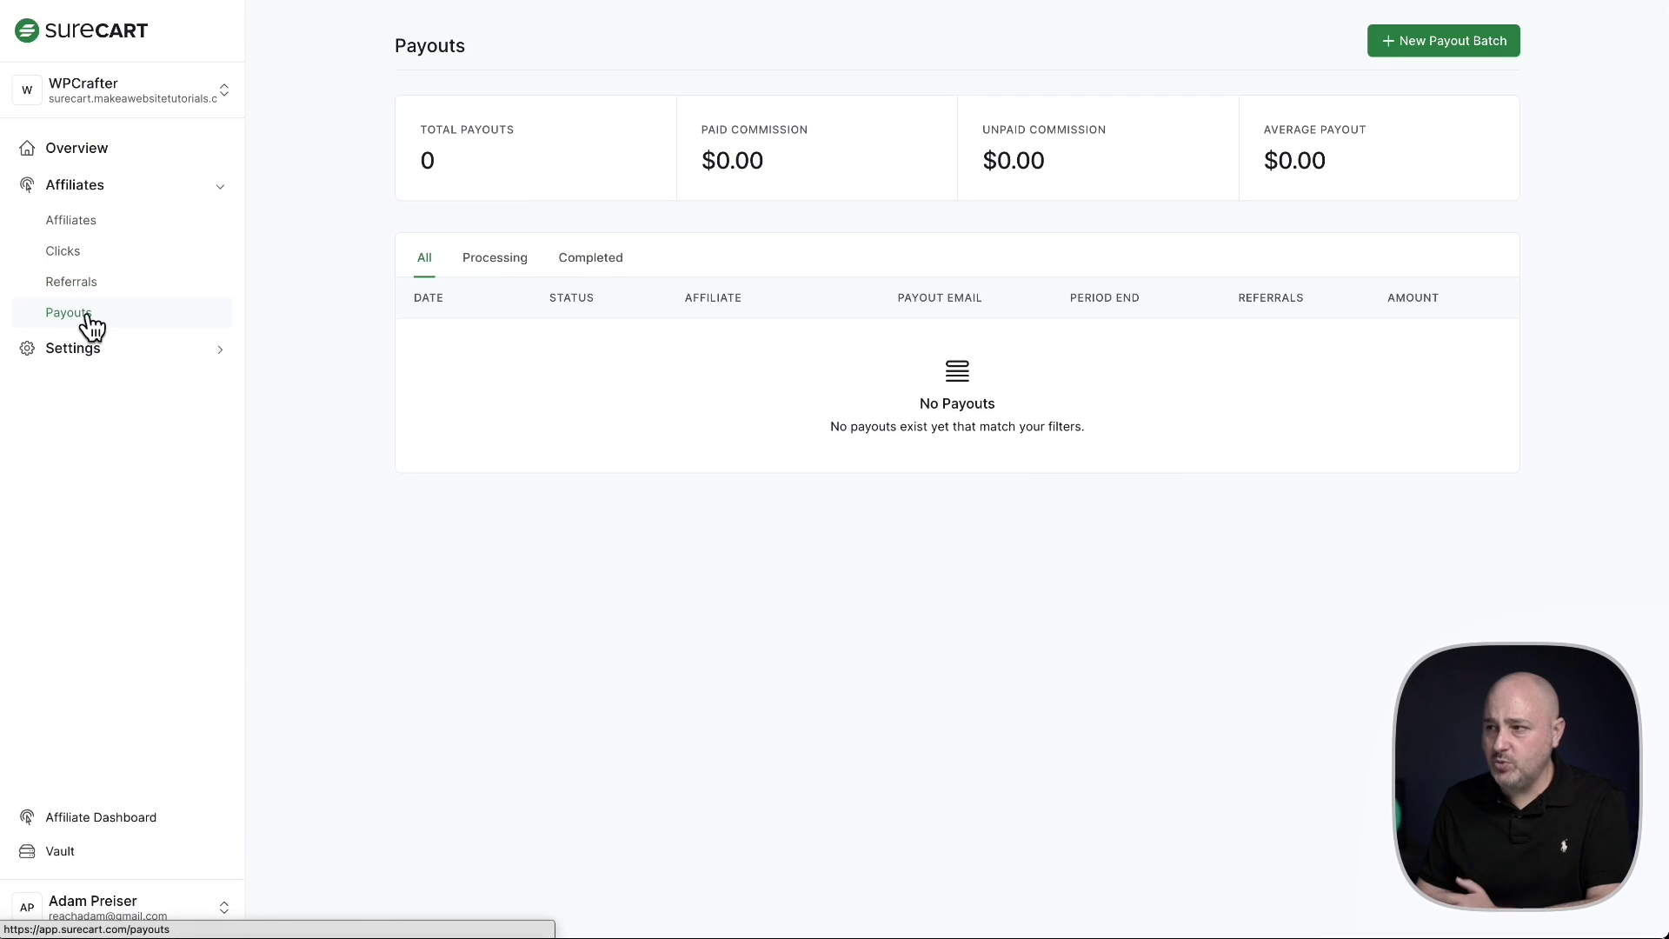